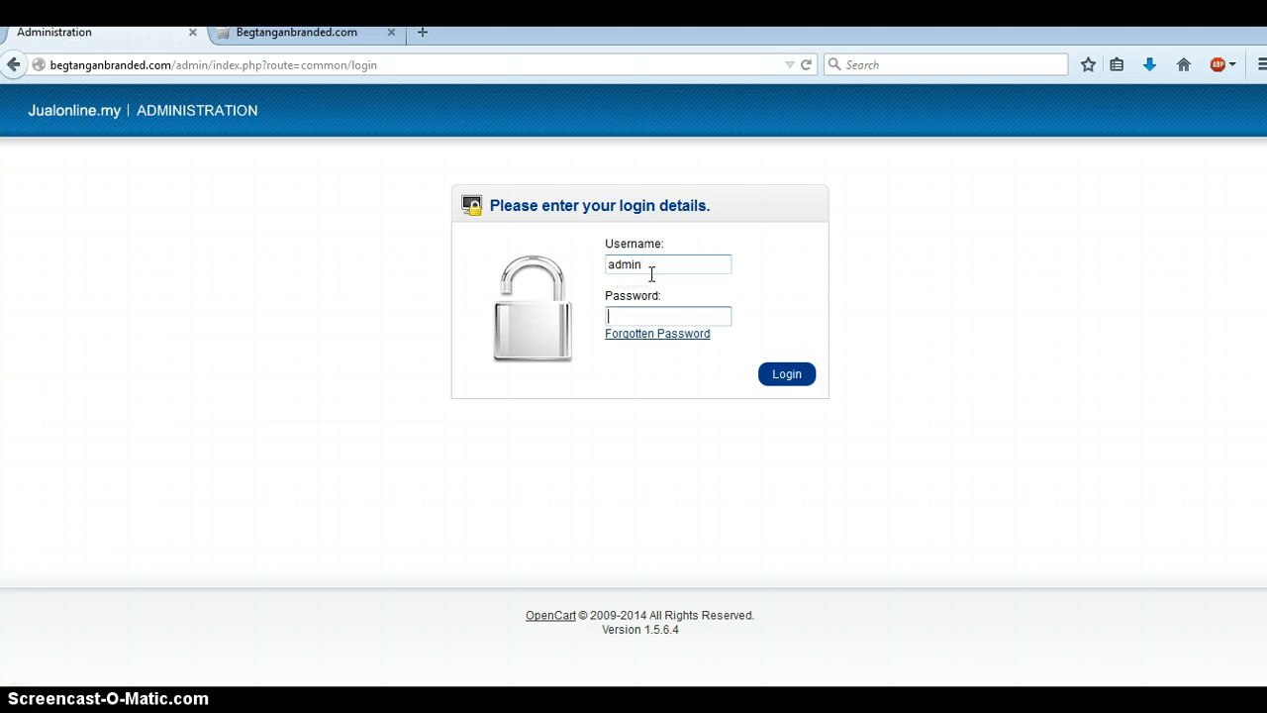
Log in to the store administration with the account password and open the list of payment methods
{"action": "type", "text": "*****"}
{"action": "key", "text": "Return"}
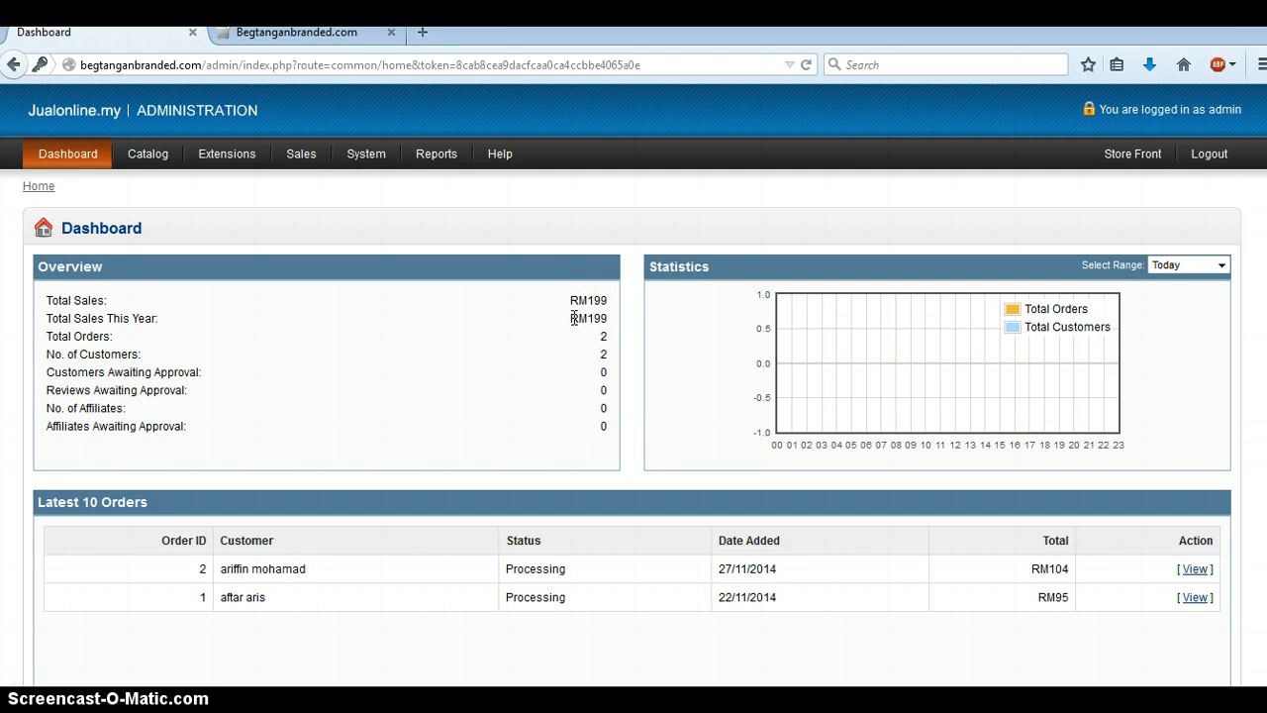
{"action": "mouse_move", "coordinate": [220, 148]}
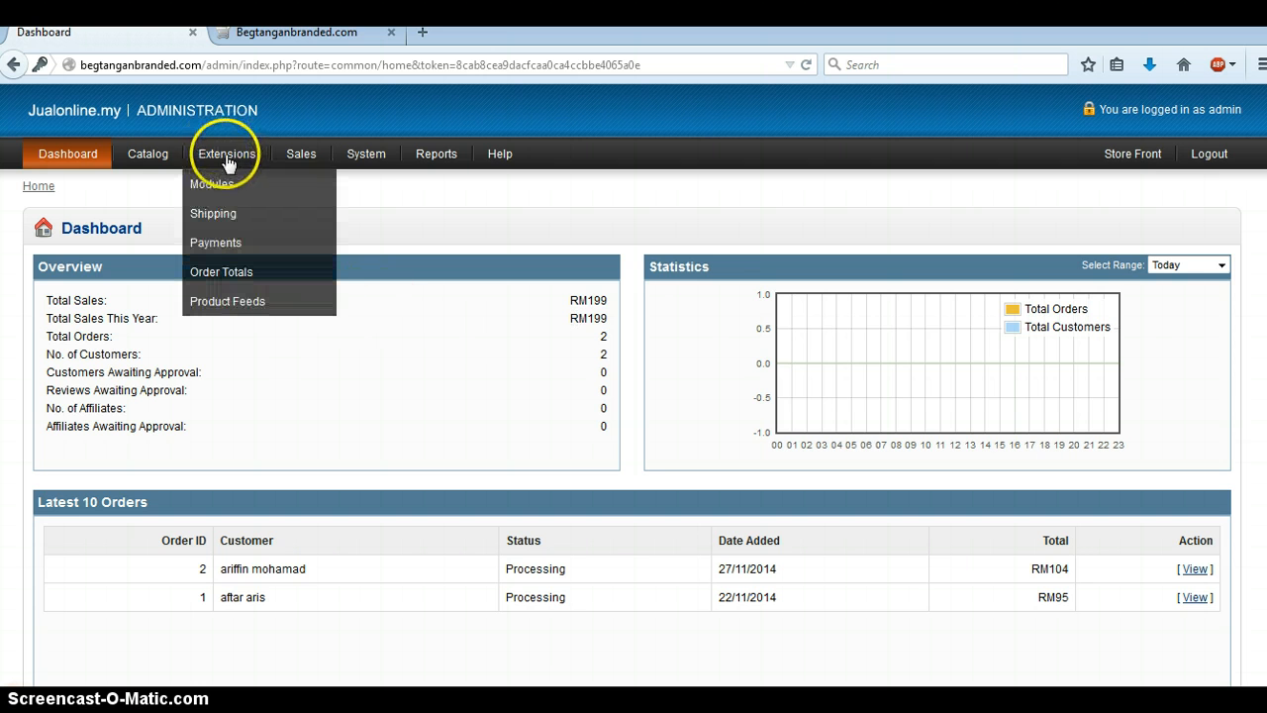
{"action": "left_click", "coordinate": [224, 242]}
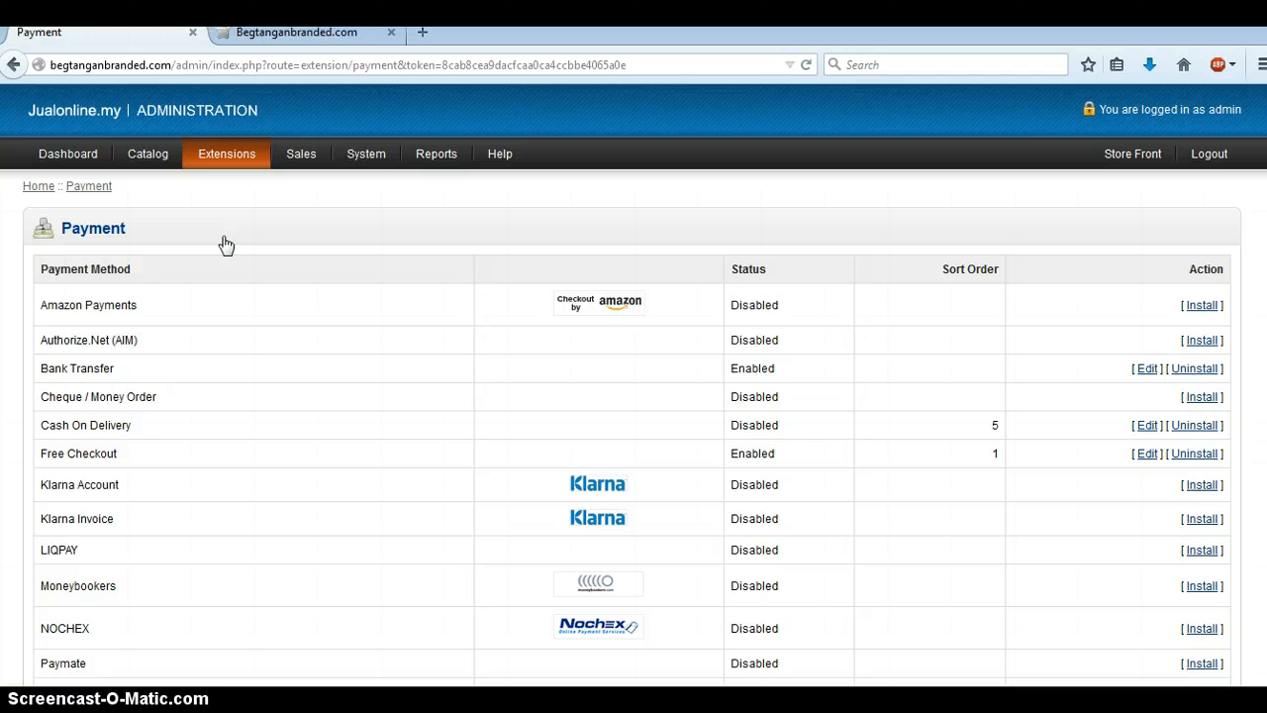
Find the Bank Transfer payment method in the list and open its settings for editing
{"action": "scroll", "coordinate": [376, 258], "scroll_direction": "down", "scroll_amount": 2}
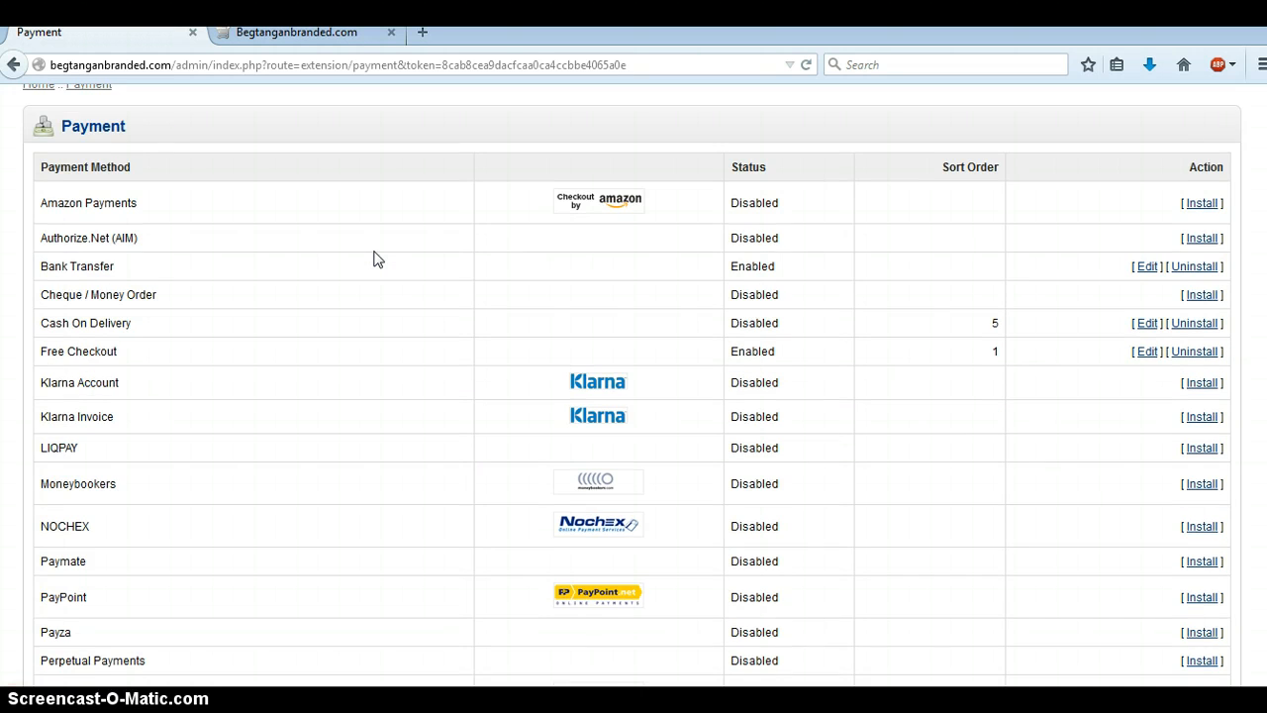
{"action": "scroll", "coordinate": [374, 258], "scroll_direction": "down", "scroll_amount": 10}
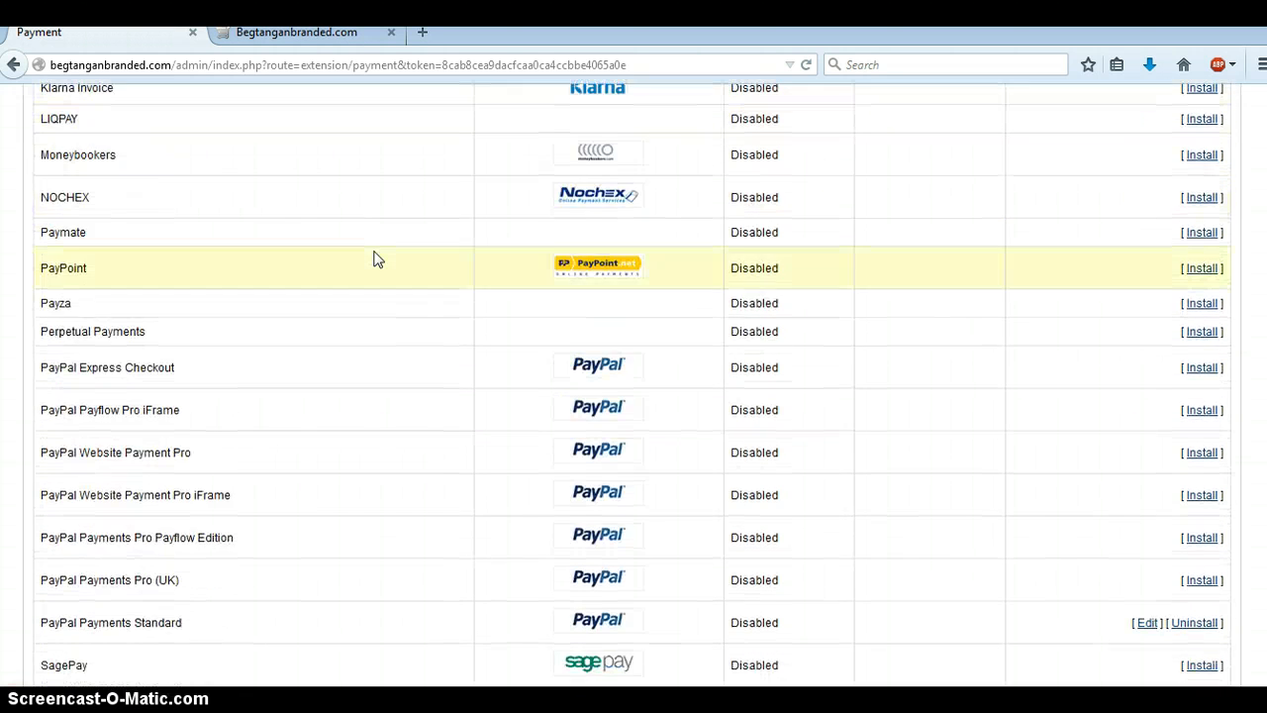
{"action": "scroll", "coordinate": [374, 259], "scroll_direction": "down", "scroll_amount": 2}
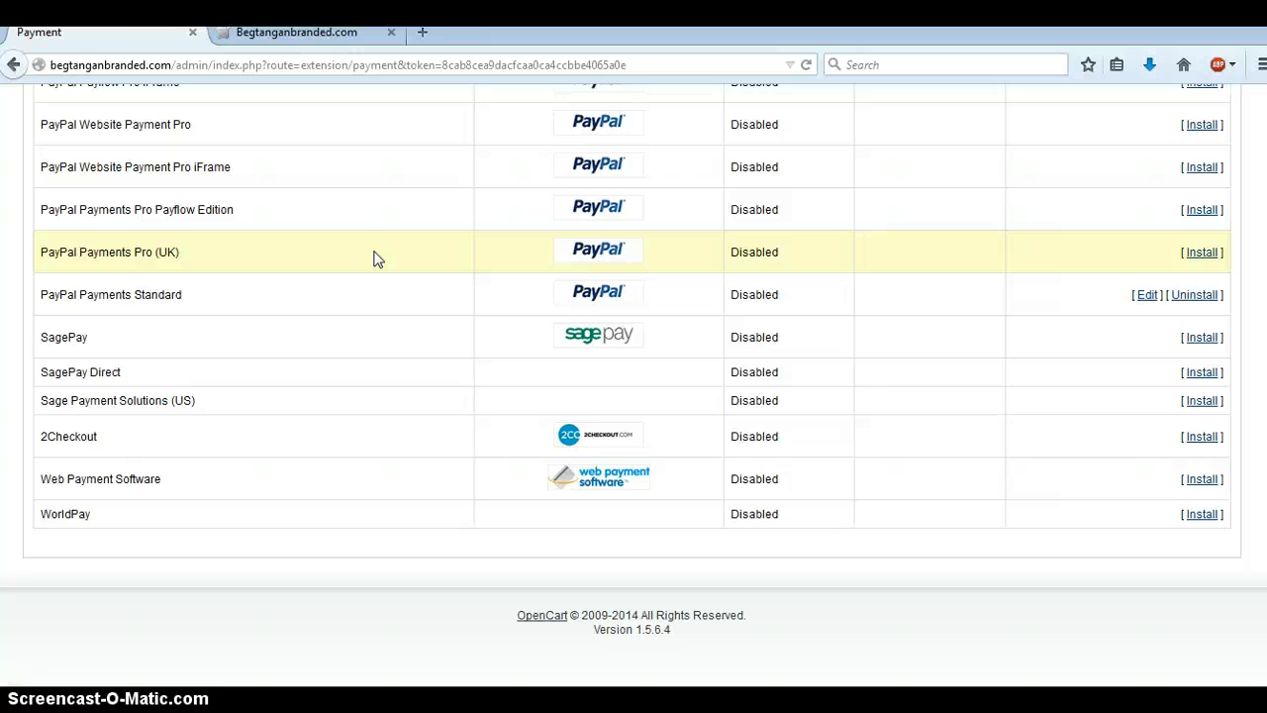
{"action": "scroll", "coordinate": [374, 259], "scroll_direction": "up", "scroll_amount": 8}
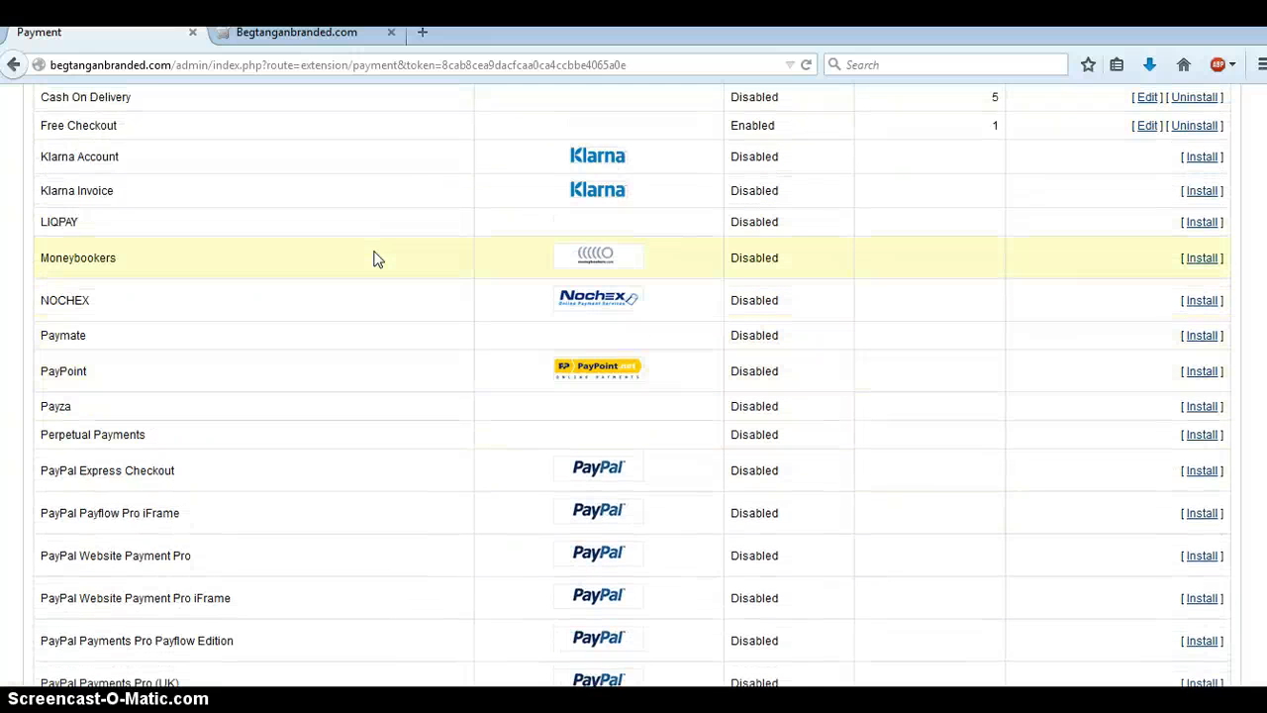
{"action": "scroll", "coordinate": [374, 258], "scroll_direction": "up", "scroll_amount": 6}
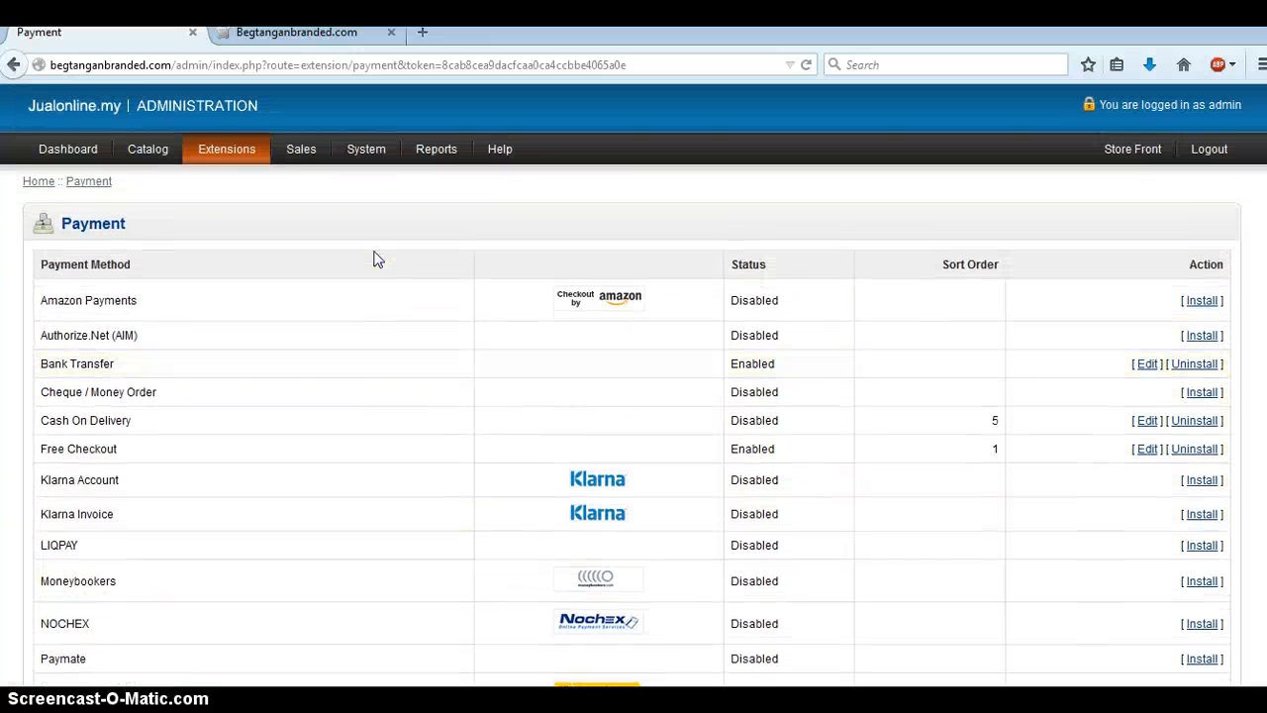
{"action": "scroll", "coordinate": [374, 258], "scroll_direction": "down", "scroll_amount": 2}
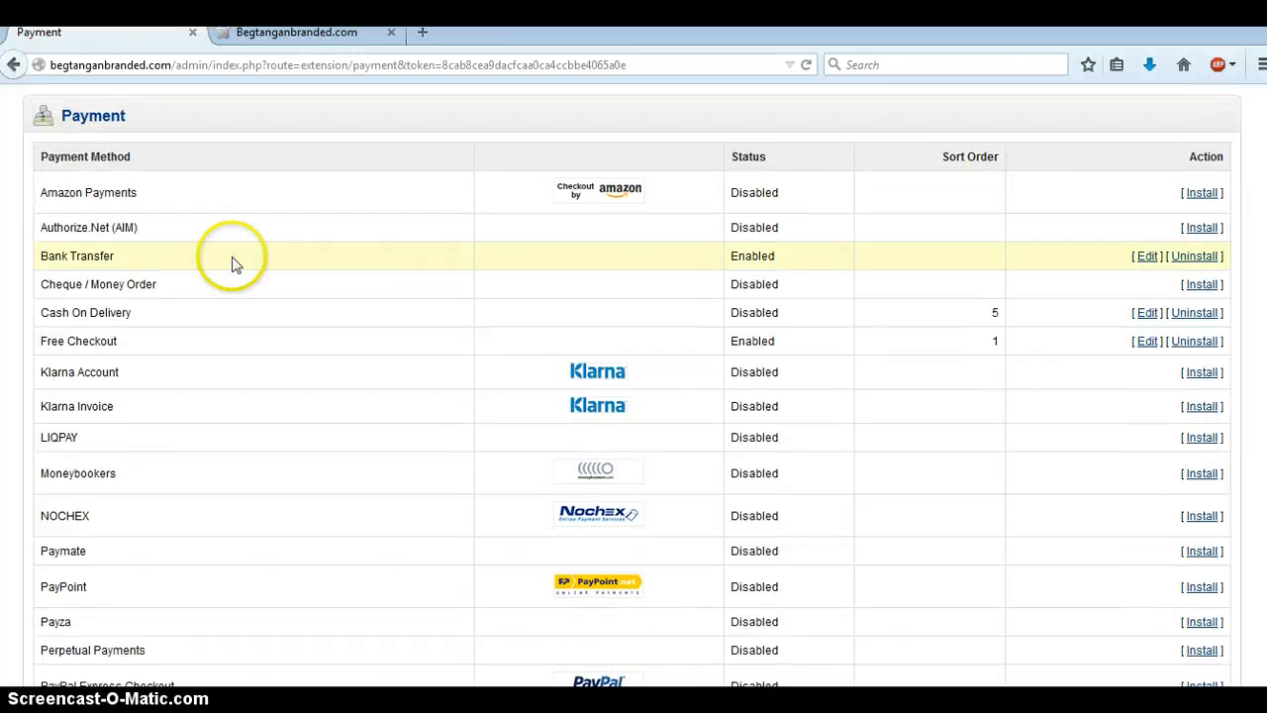
{"action": "left_click_drag", "start_coordinate": [40, 255], "coordinate": [155, 259]}
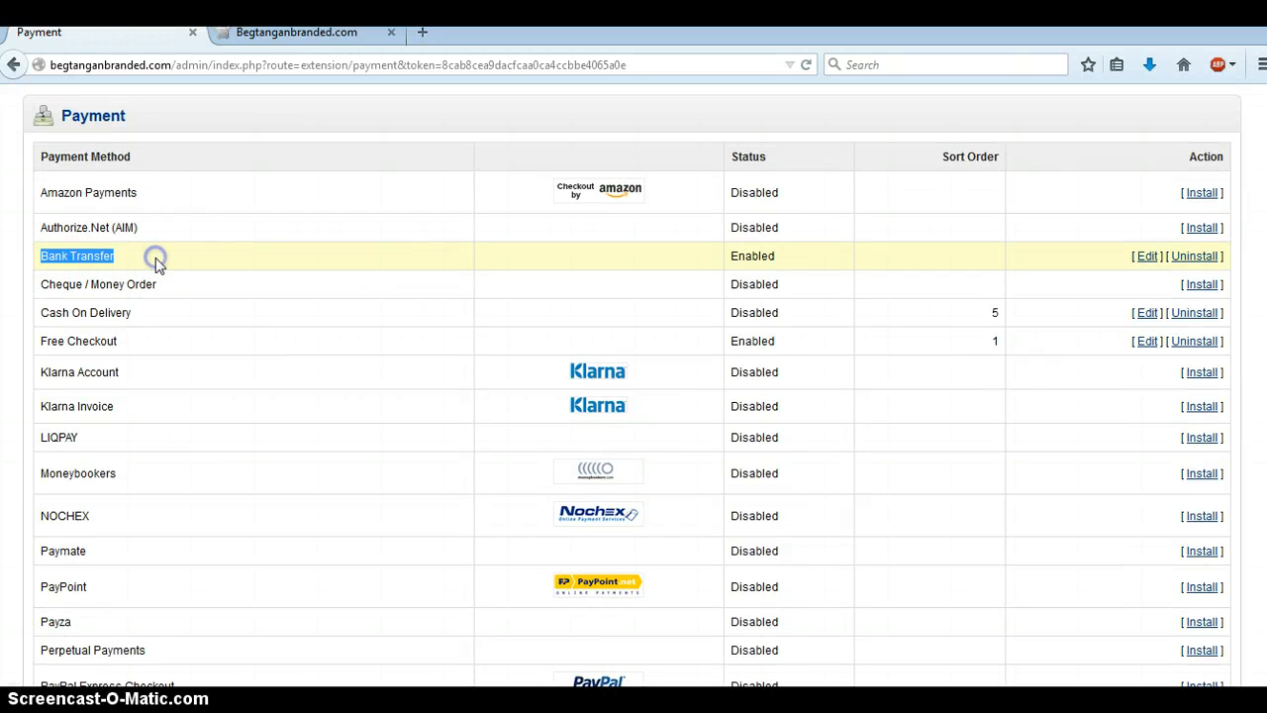
{"action": "left_click", "coordinate": [155, 260]}
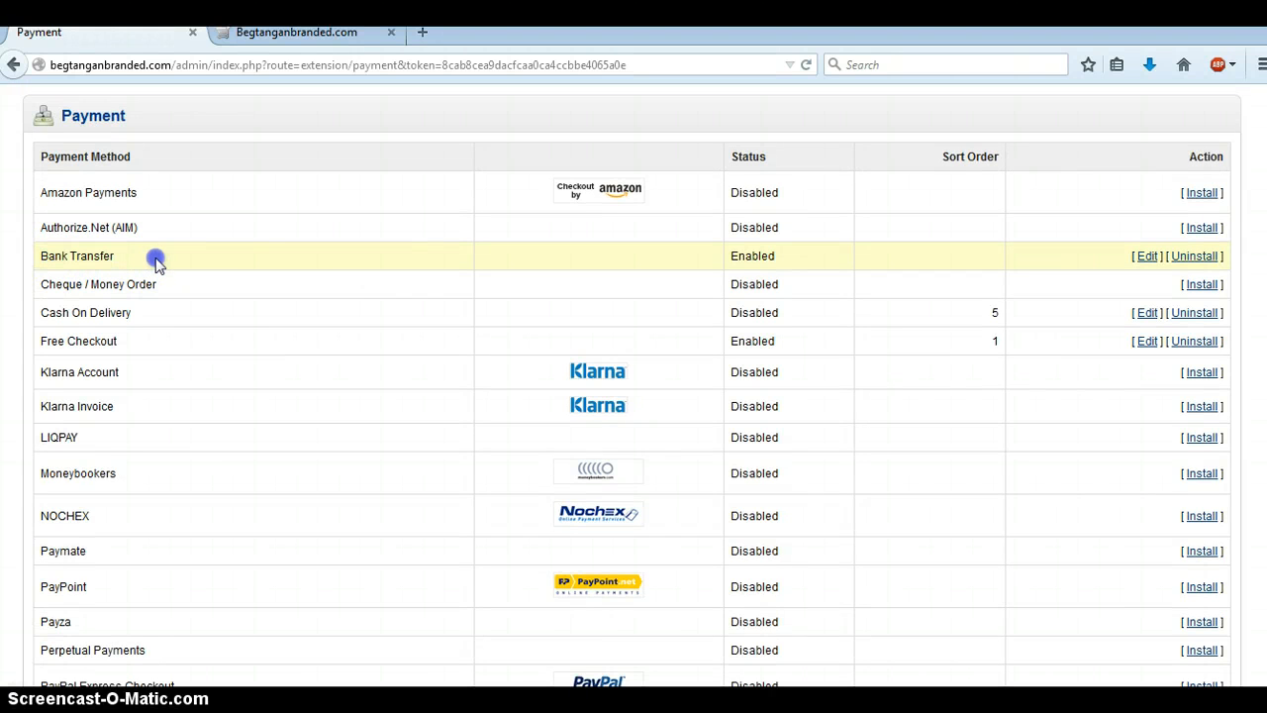
{"action": "left_click", "coordinate": [1144, 255]}
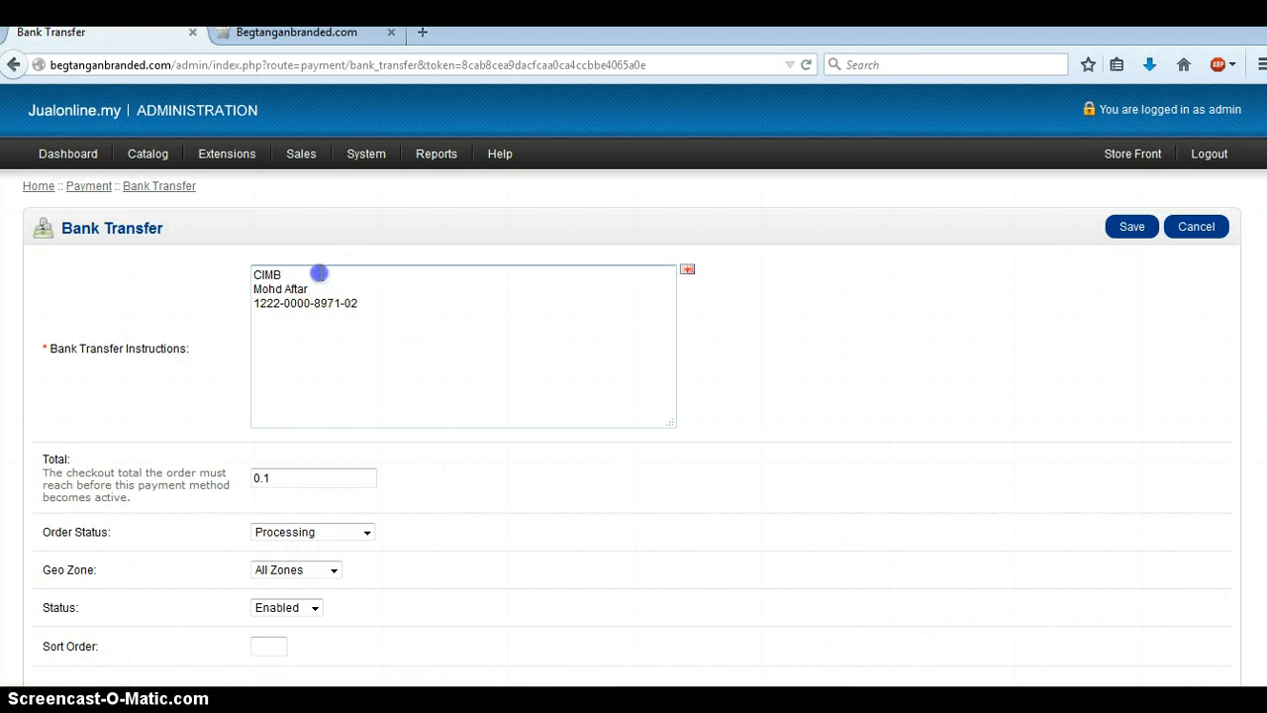
Review the bank transfer instructions and the minimum checkout total in the Bank Transfer settings
{"action": "left_click_drag", "start_coordinate": [320, 272], "coordinate": [212, 277]}
{"action": "left_click_drag", "start_coordinate": [341, 294], "coordinate": [229, 303]}
{"action": "left_click", "coordinate": [442, 292]}
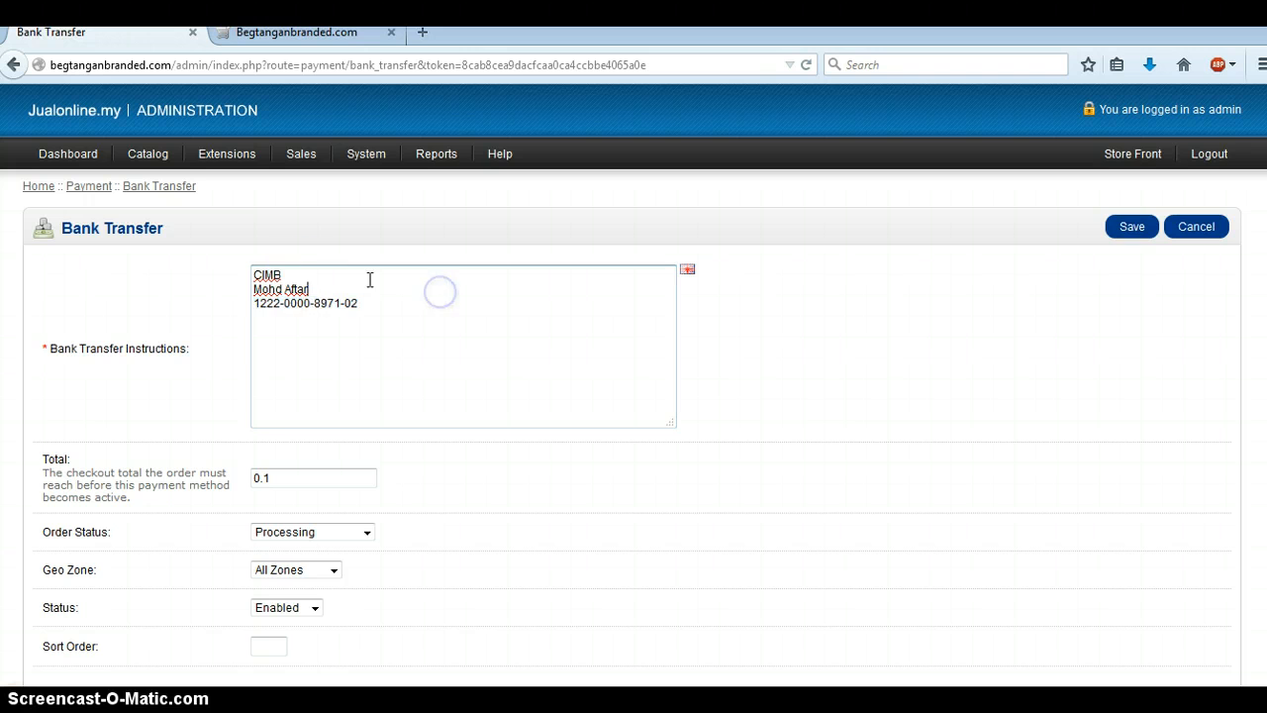
{"action": "left_click", "coordinate": [449, 322]}
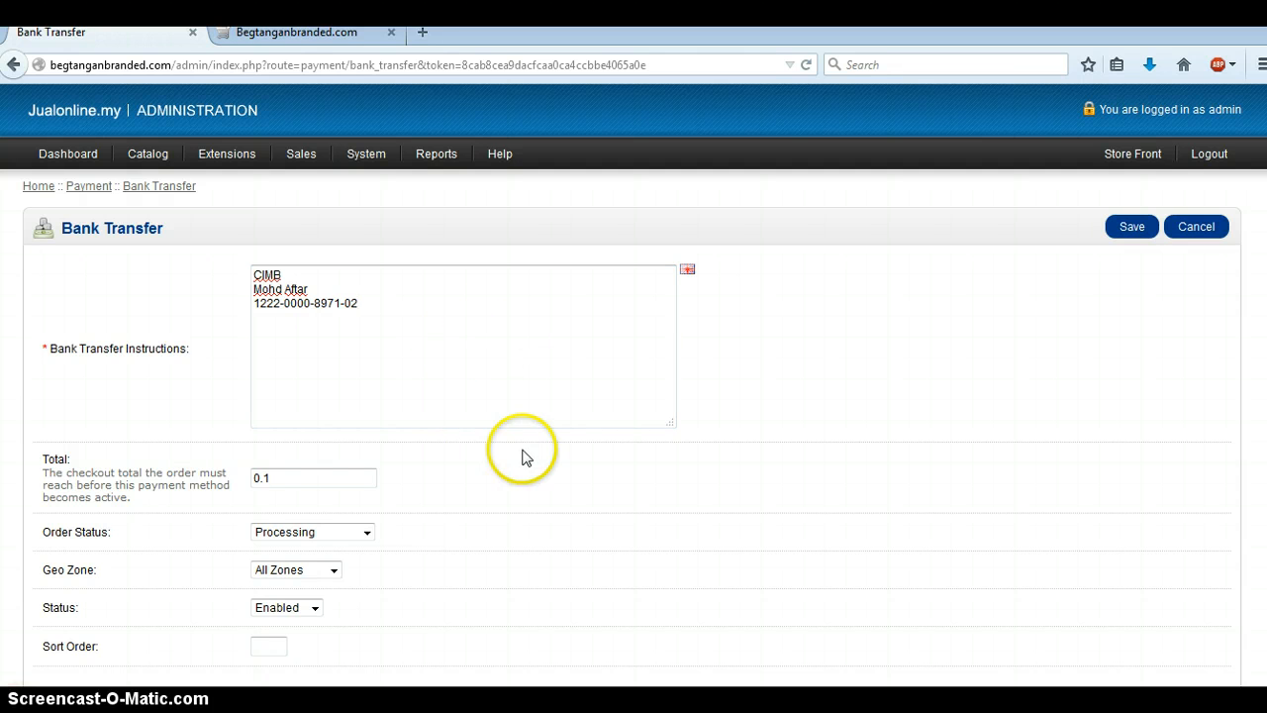
{"action": "scroll", "coordinate": [524, 458], "scroll_direction": "down", "scroll_amount": 2}
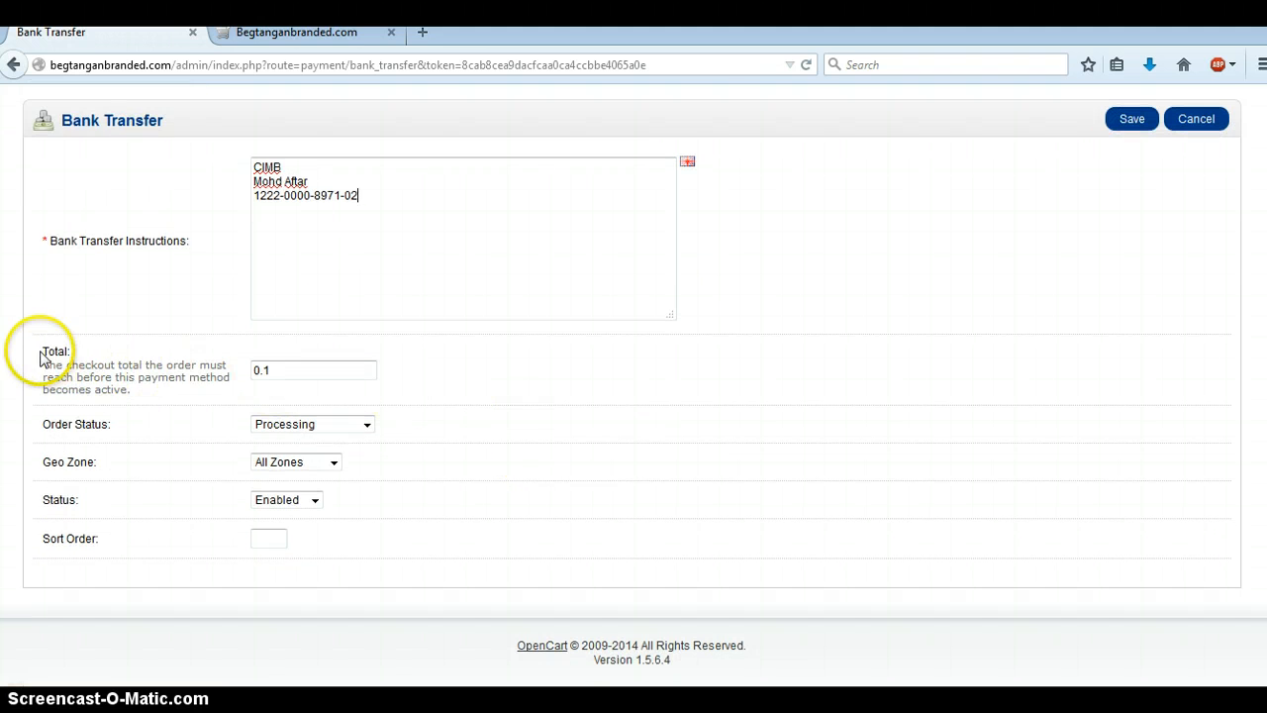
{"action": "left_click", "coordinate": [75, 354]}
{"action": "left_click", "coordinate": [254, 370]}
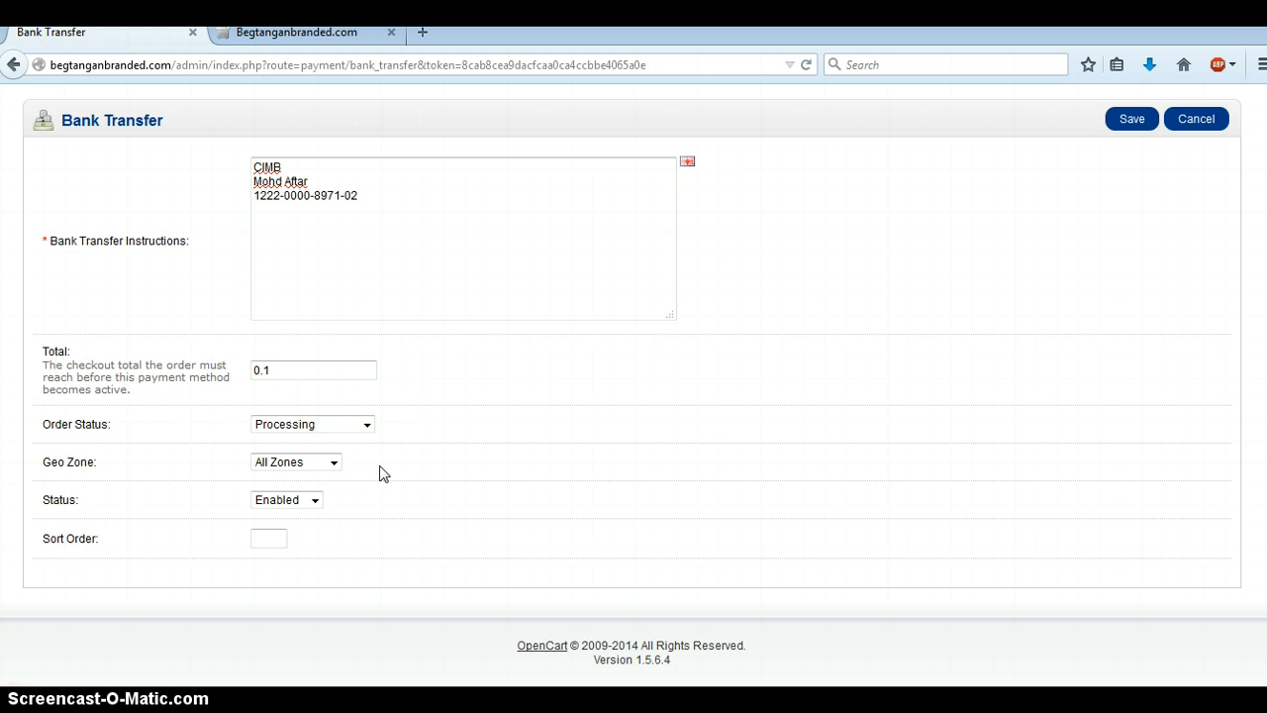
Keep the Bank Transfer status set to Enabled and save the payment method's settings
{"action": "left_click", "coordinate": [285, 500]}
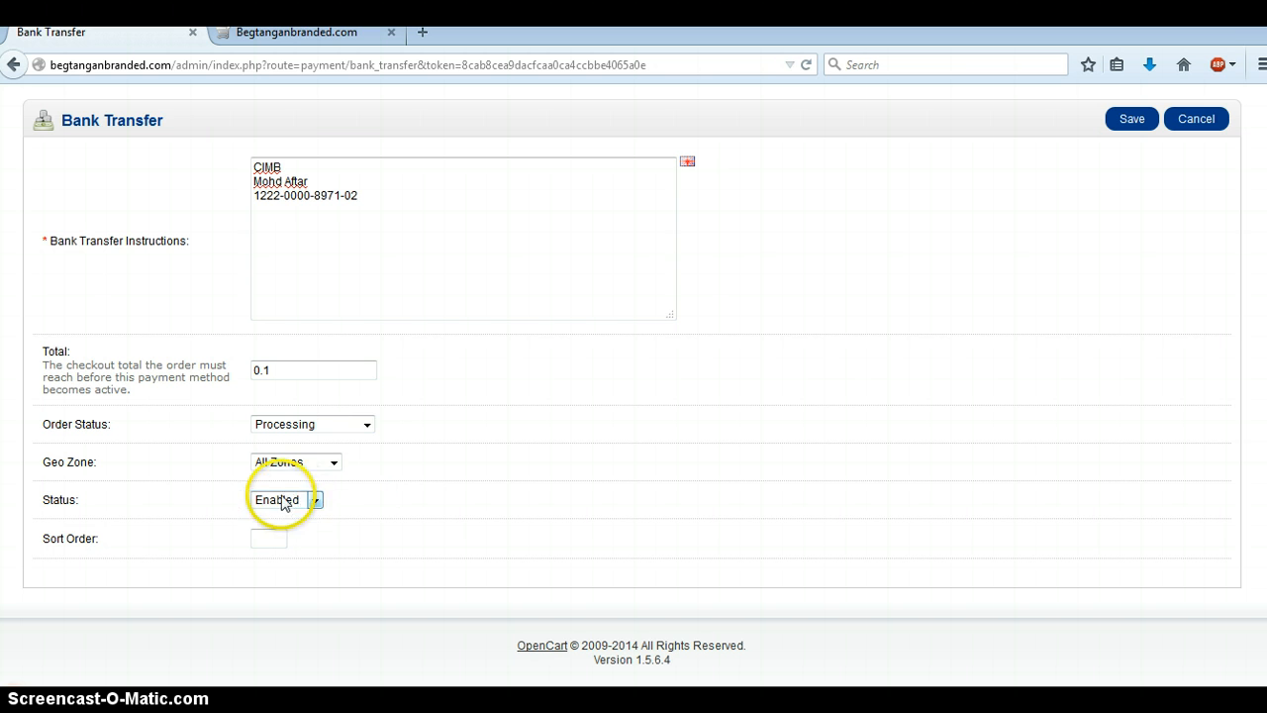
{"action": "left_click", "coordinate": [260, 512]}
{"action": "left_click", "coordinate": [376, 519]}
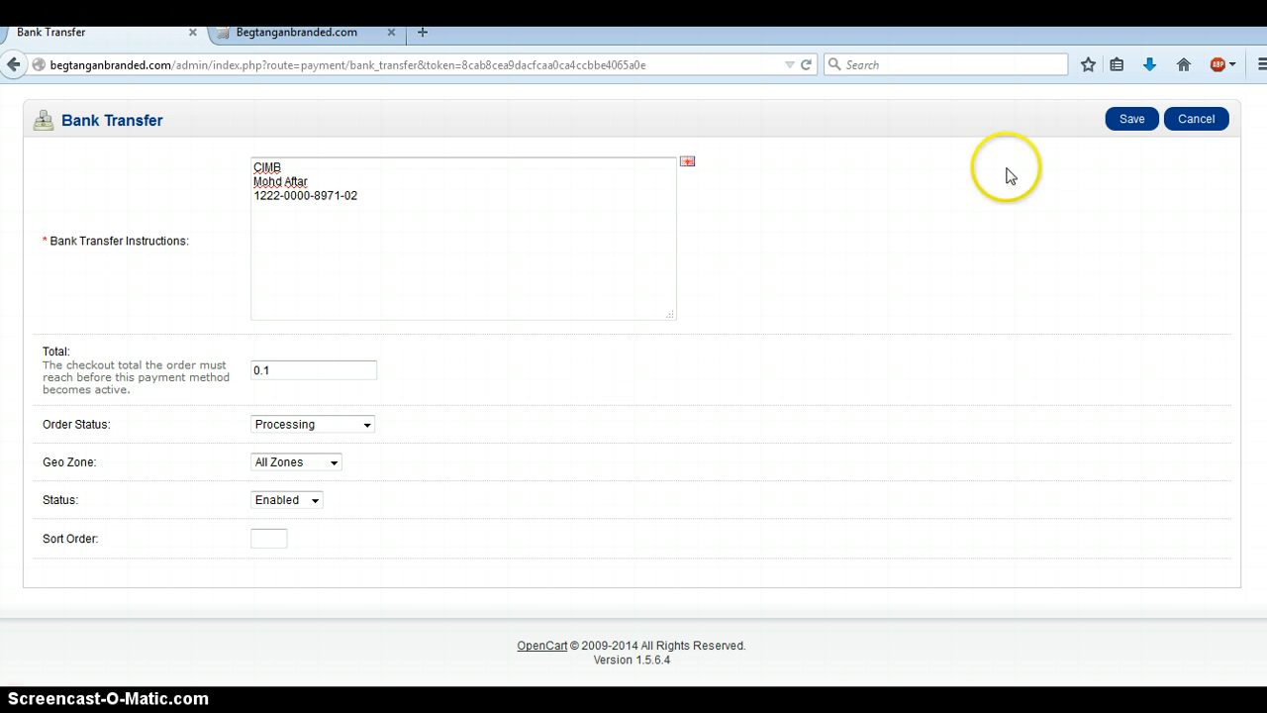
{"action": "left_click", "coordinate": [1129, 120]}
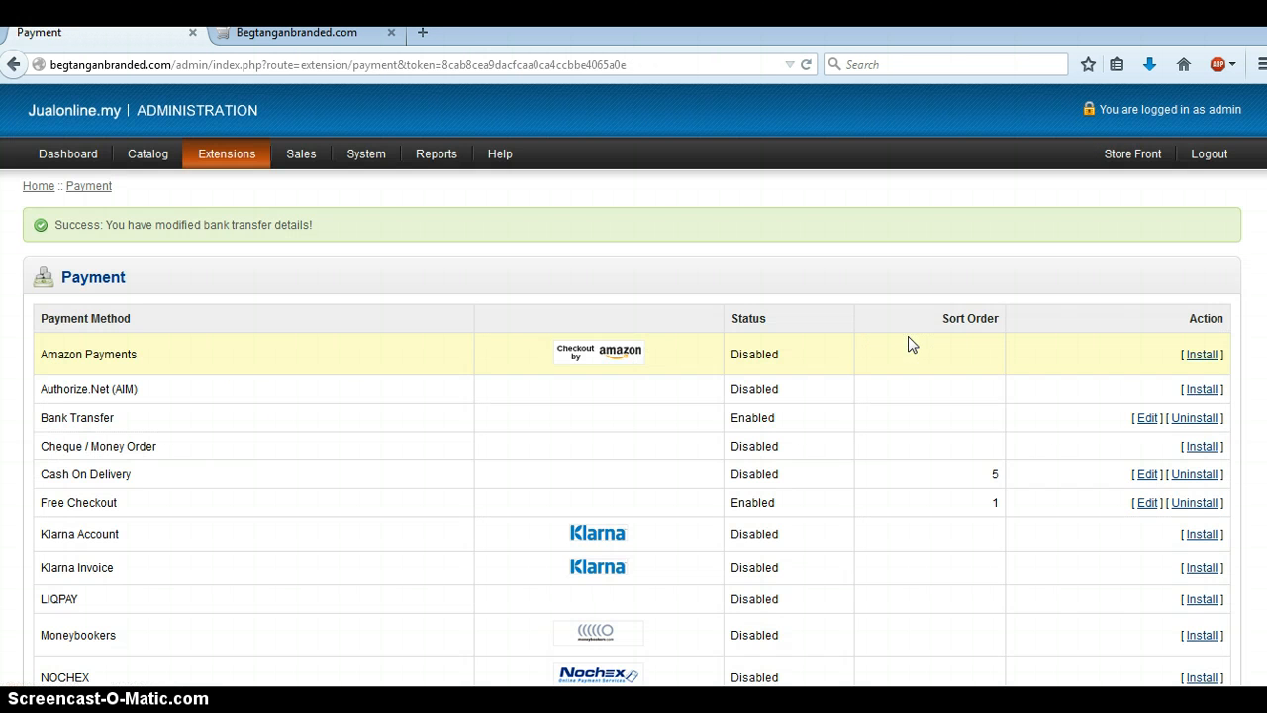
Uninstall the Free Checkout payment method and confirm its removal
{"action": "scroll", "coordinate": [909, 345], "scroll_direction": "down", "scroll_amount": 2}
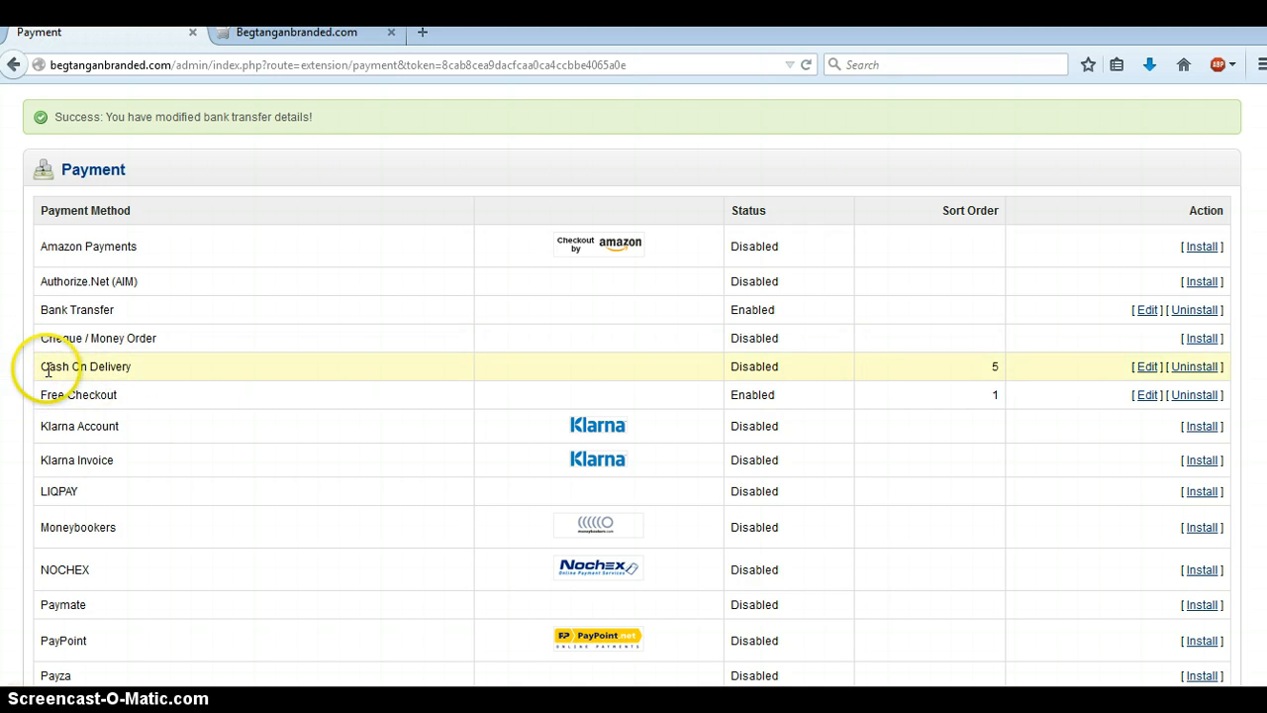
{"action": "scroll", "coordinate": [692, 391], "scroll_direction": "down", "scroll_amount": 1}
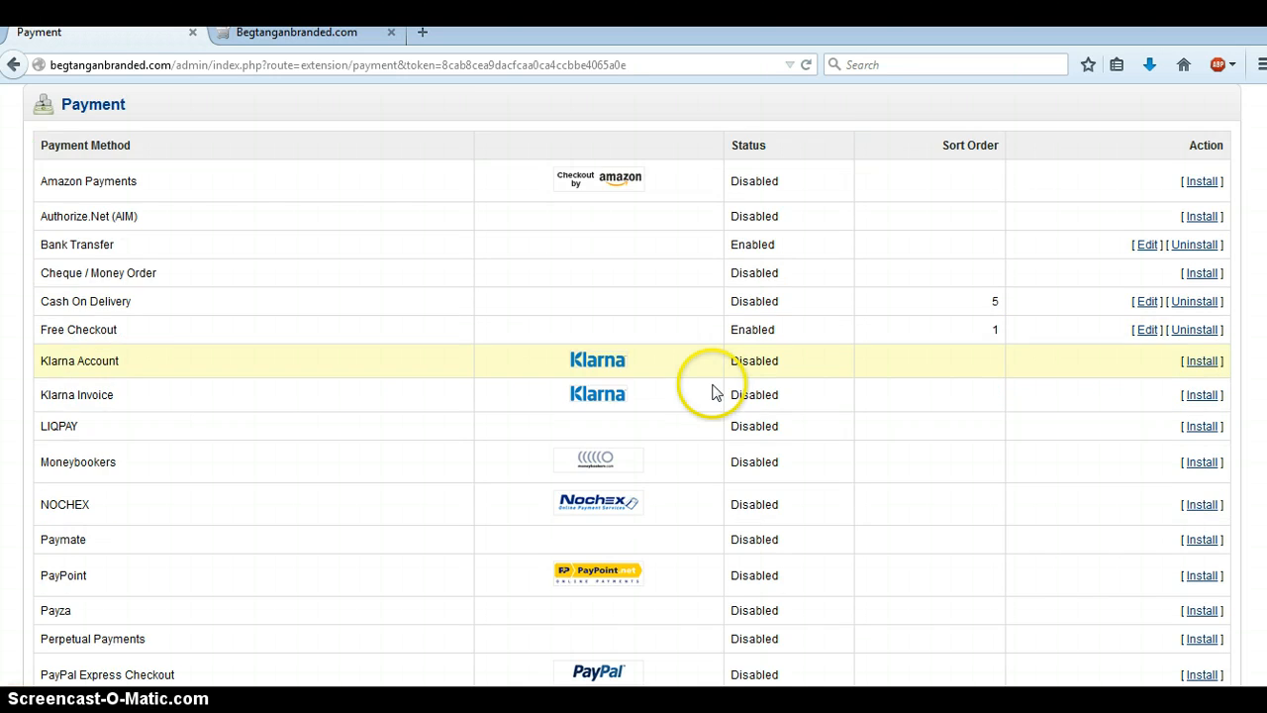
{"action": "scroll", "coordinate": [798, 410], "scroll_direction": "down", "scroll_amount": 6}
{"action": "scroll", "coordinate": [797, 409], "scroll_direction": "up", "scroll_amount": 6}
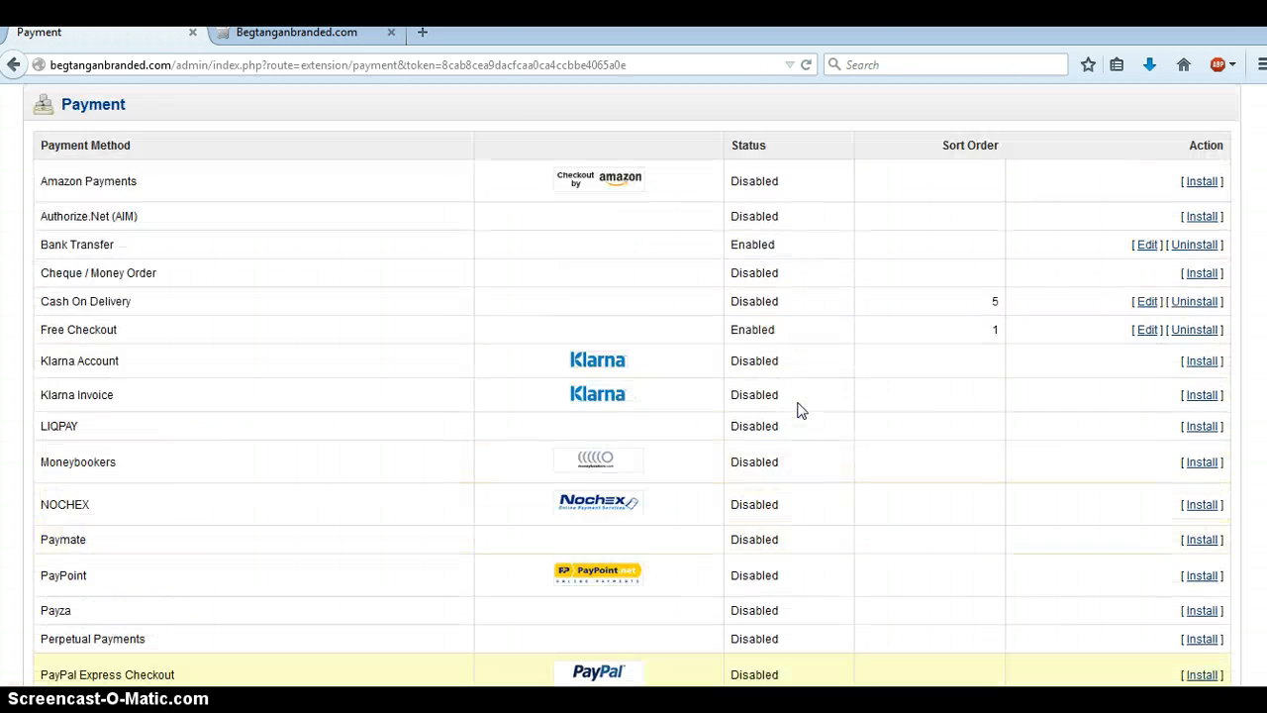
{"action": "scroll", "coordinate": [798, 410], "scroll_direction": "up", "scroll_amount": 3}
{"action": "scroll", "coordinate": [229, 508], "scroll_direction": "down", "scroll_amount": 4}
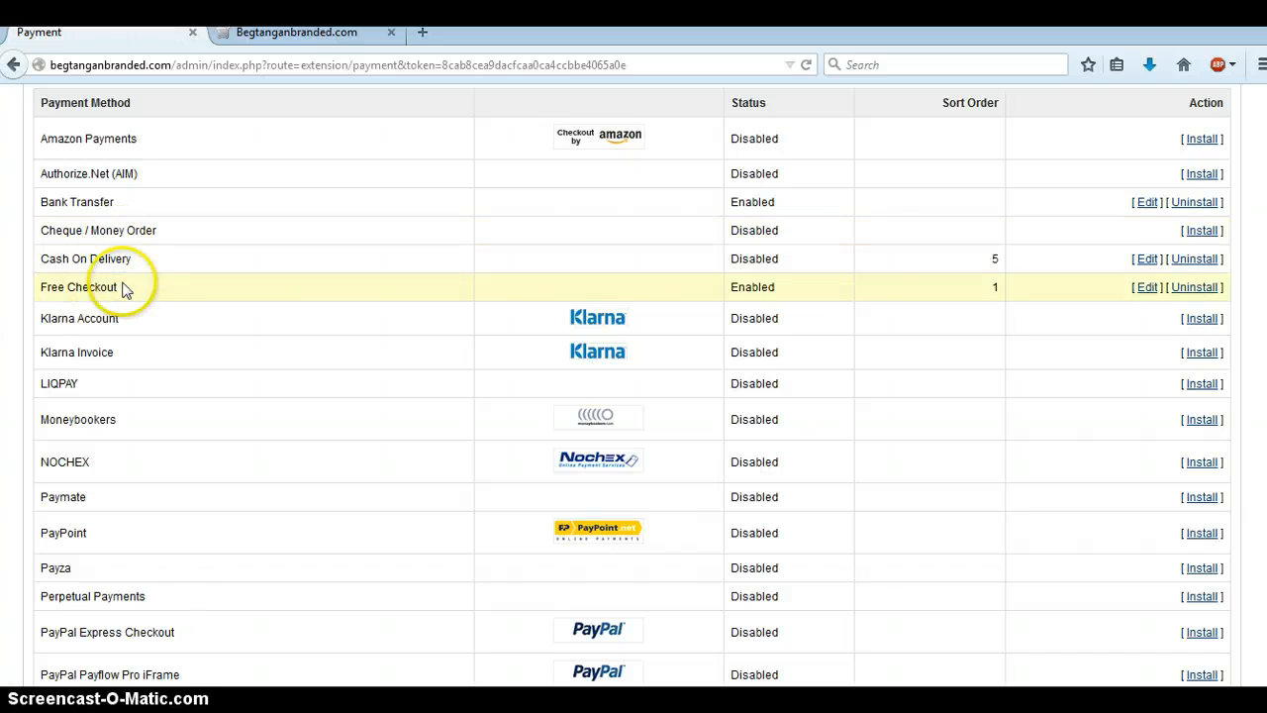
{"action": "left_click", "coordinate": [151, 291]}
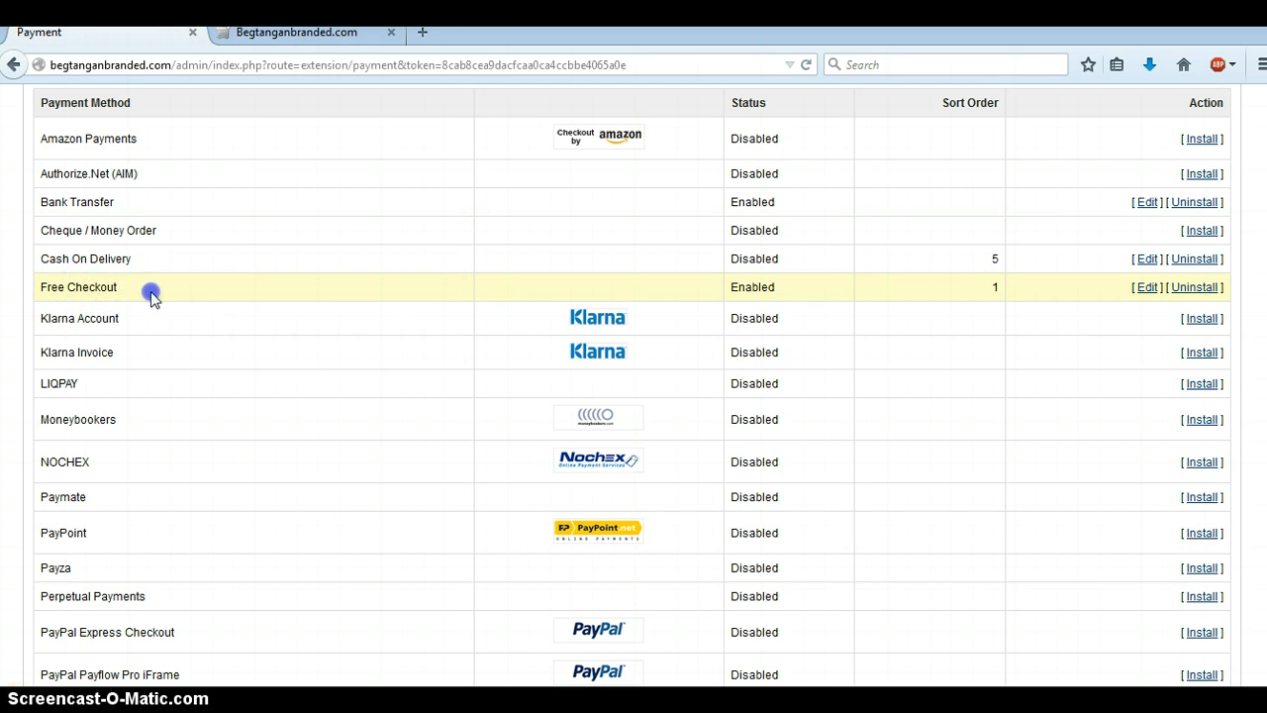
{"action": "left_click_drag", "start_coordinate": [150, 291], "coordinate": [23, 287]}
{"action": "left_click", "coordinate": [320, 299]}
{"action": "left_click", "coordinate": [1200, 288]}
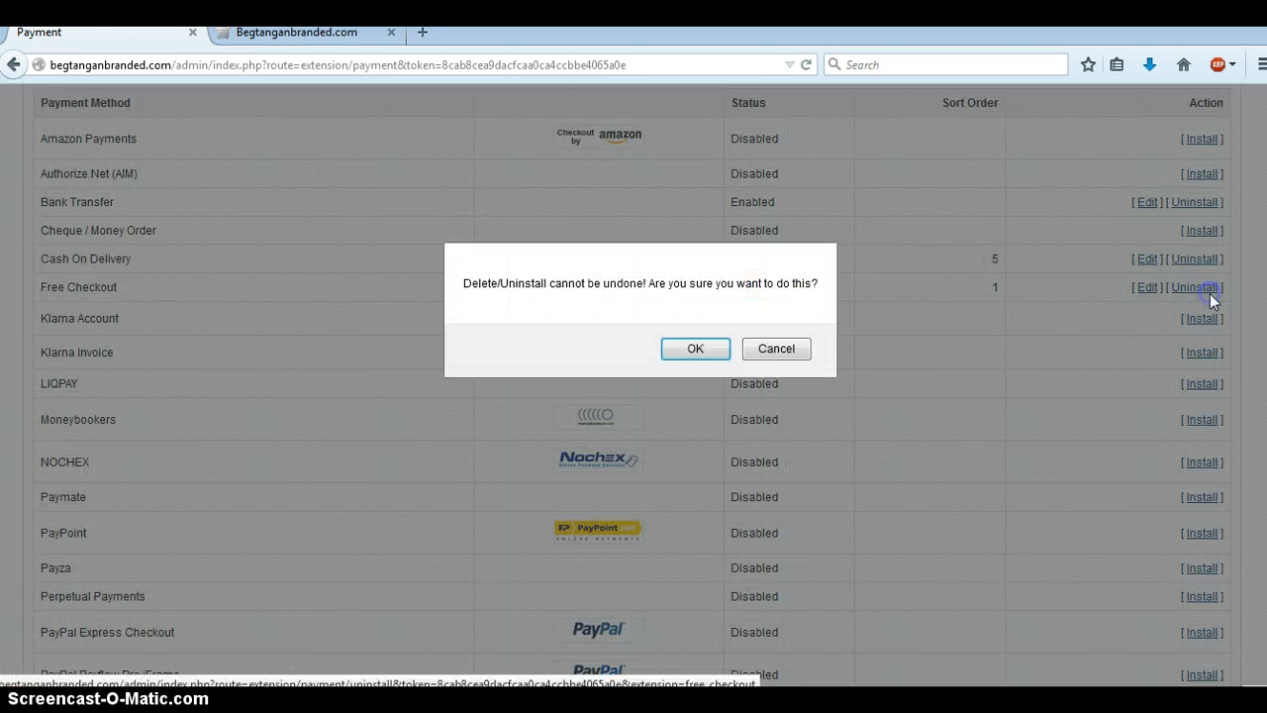
{"action": "left_click", "coordinate": [695, 349]}
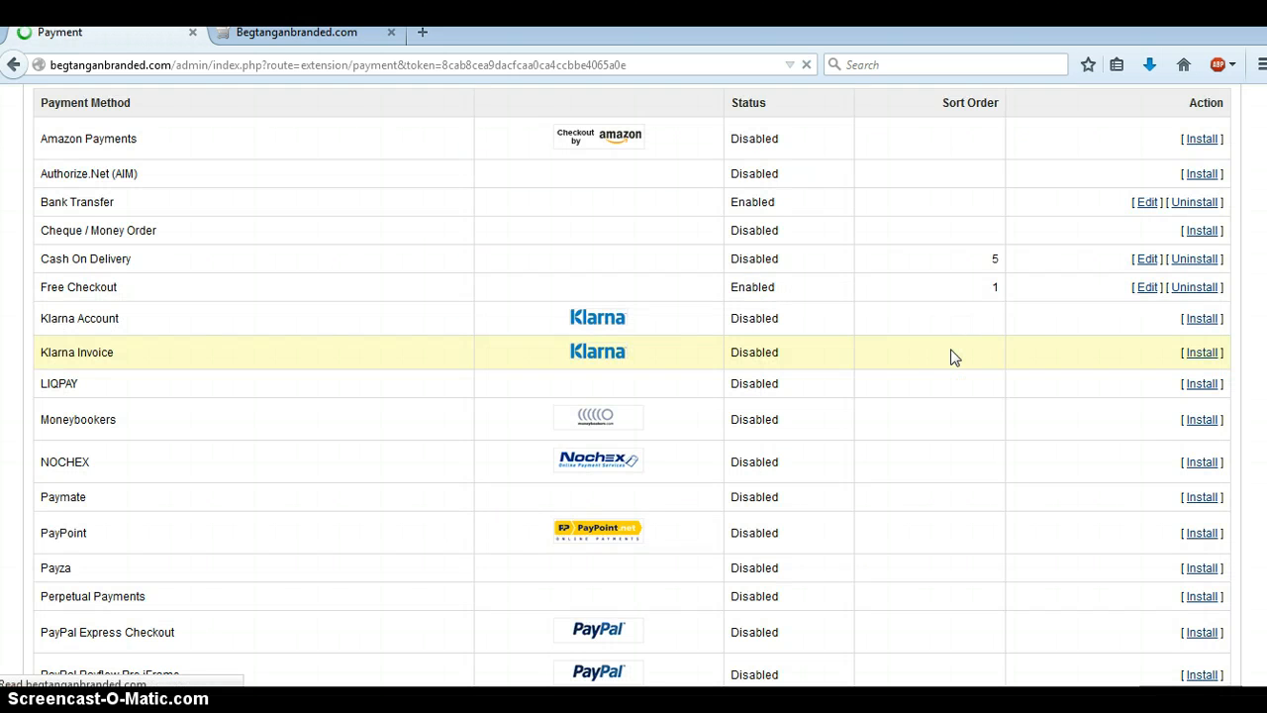
Find PayPal Payments Standard among the payment methods and open its settings for editing
{"action": "scroll", "coordinate": [953, 356], "scroll_direction": "down", "scroll_amount": 10}
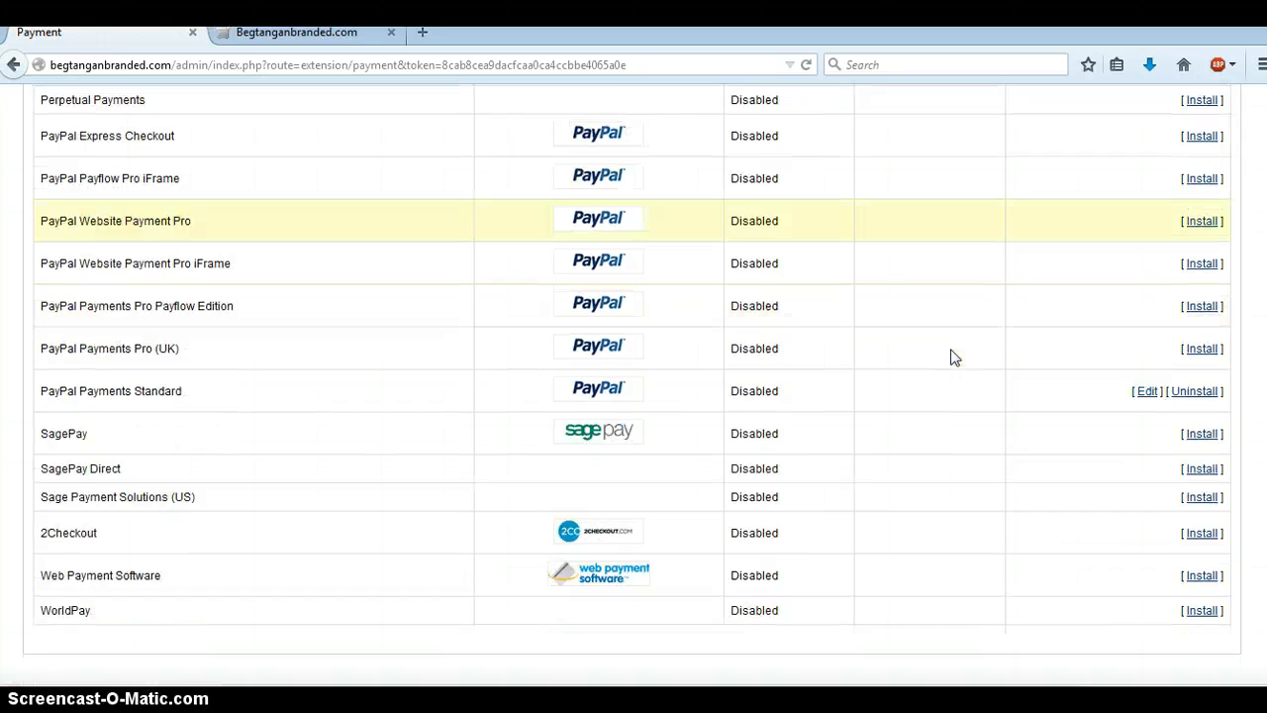
{"action": "scroll", "coordinate": [953, 357], "scroll_direction": "down", "scroll_amount": 2}
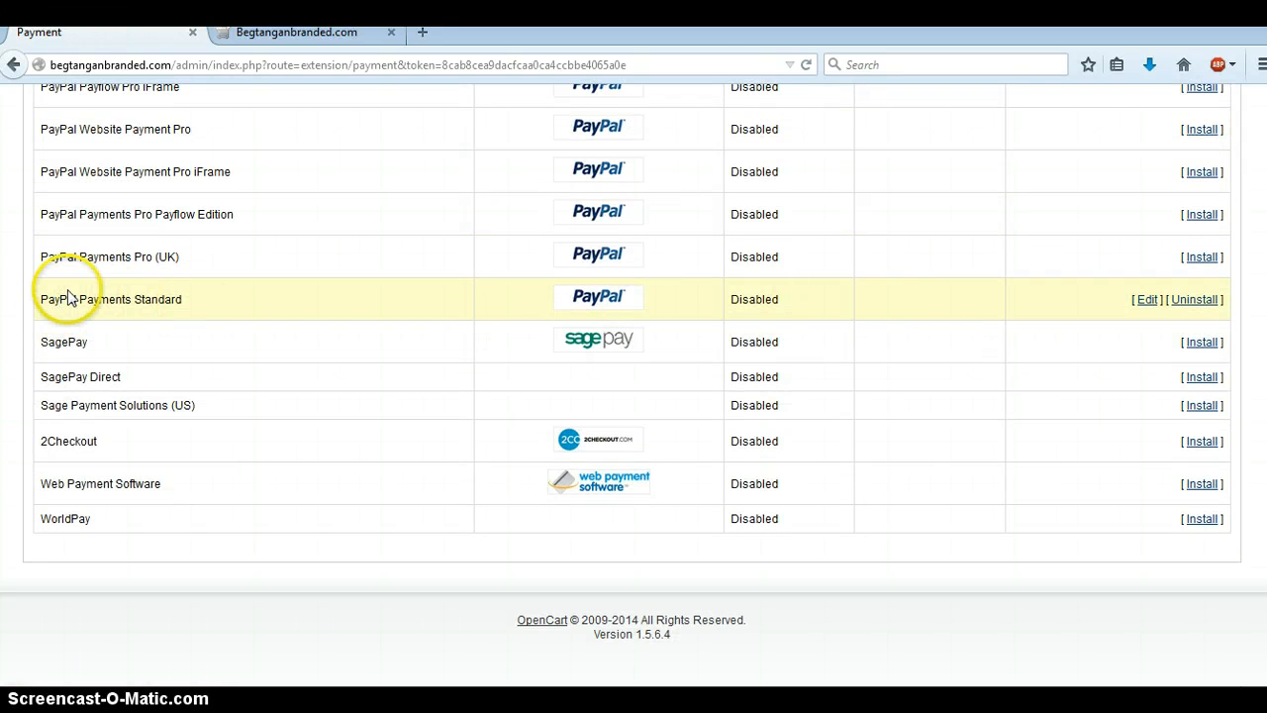
{"action": "scroll", "coordinate": [68, 297], "scroll_direction": "up", "scroll_amount": 4}
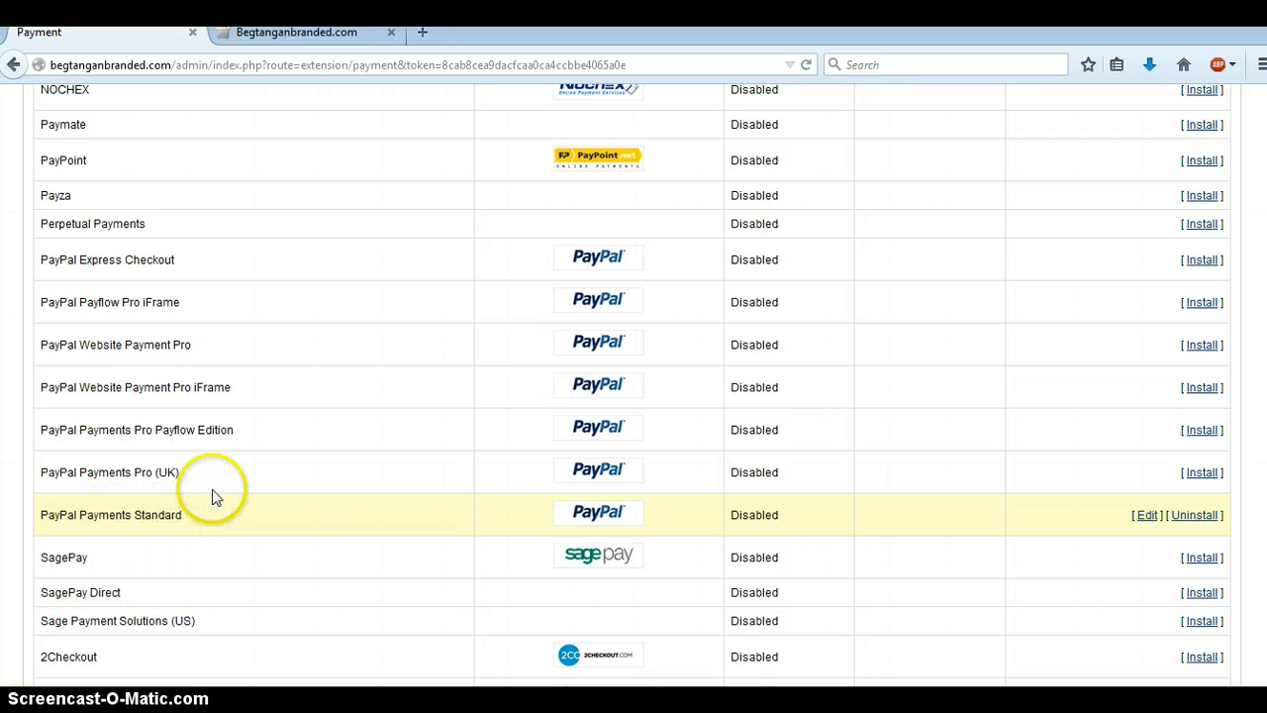
{"action": "left_click_drag", "start_coordinate": [211, 487], "coordinate": [113, 205]}
{"action": "left_click", "coordinate": [242, 281]}
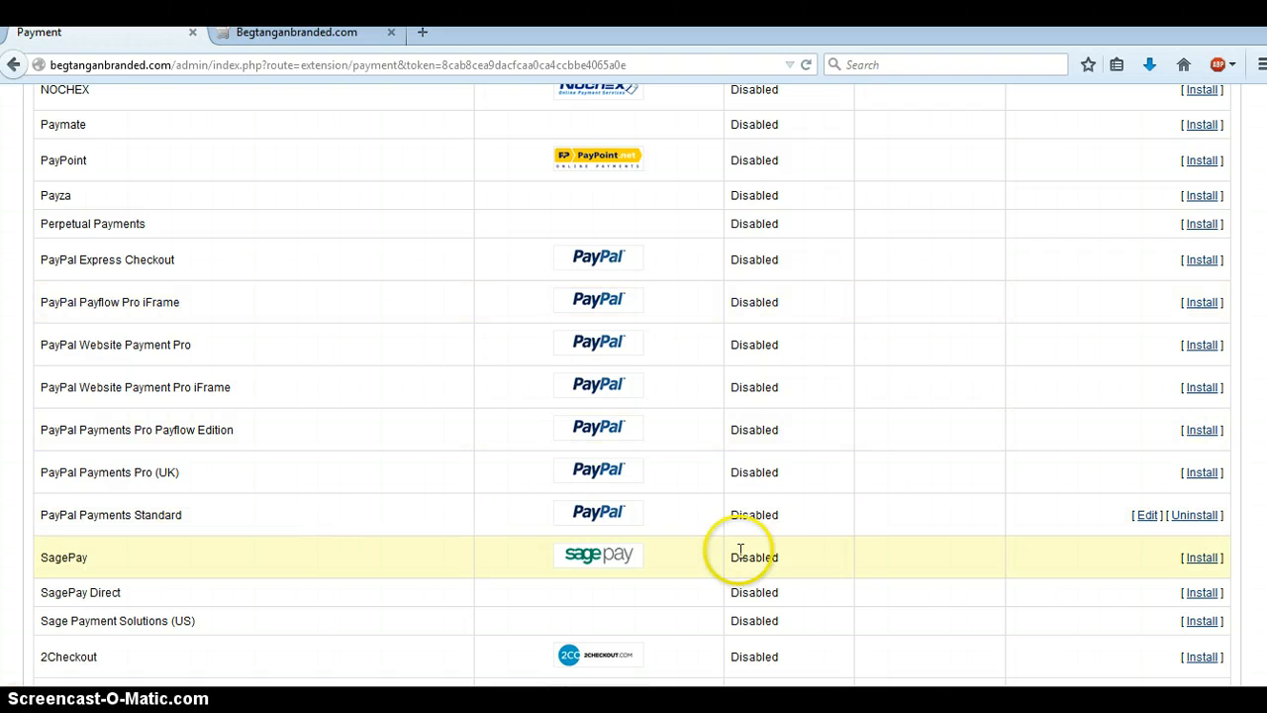
{"action": "left_click", "coordinate": [1147, 516]}
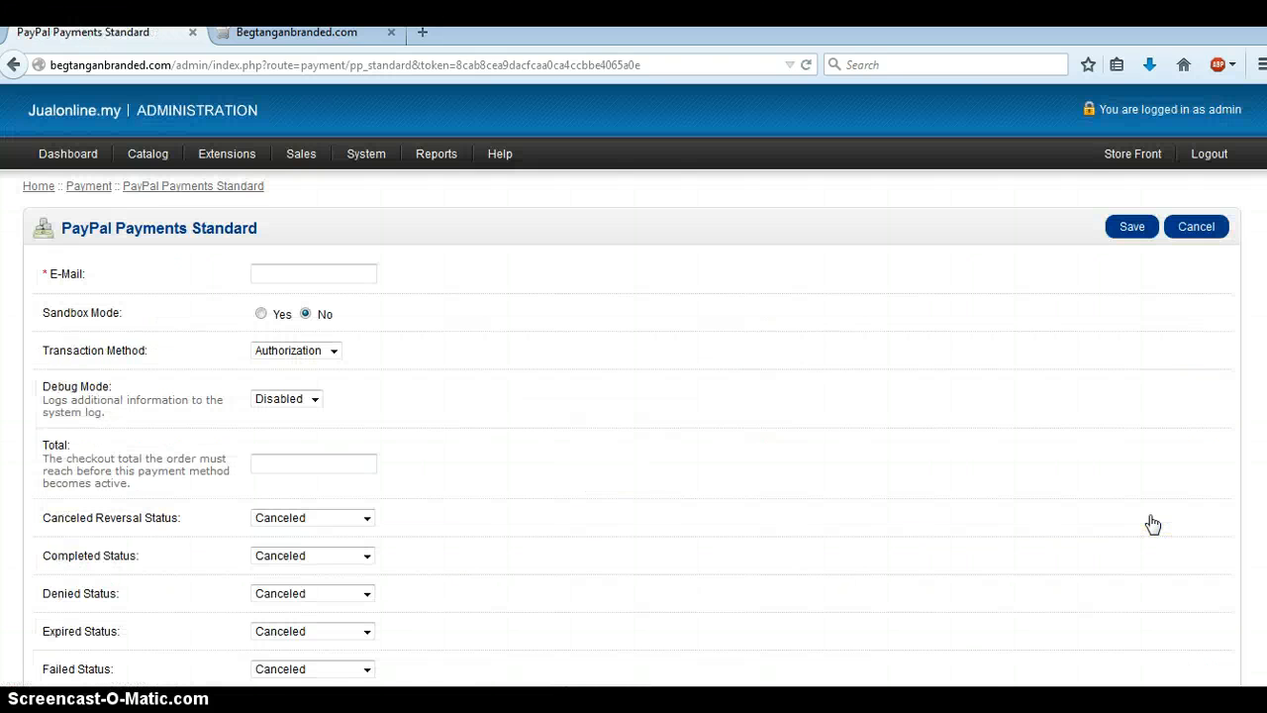
Set Sandbox Mode to Yes and the Transaction Method to Sale for PayPal Payments Standard
{"action": "scroll", "coordinate": [723, 425], "scroll_direction": "down", "scroll_amount": 2}
{"action": "left_click", "coordinate": [304, 166]}
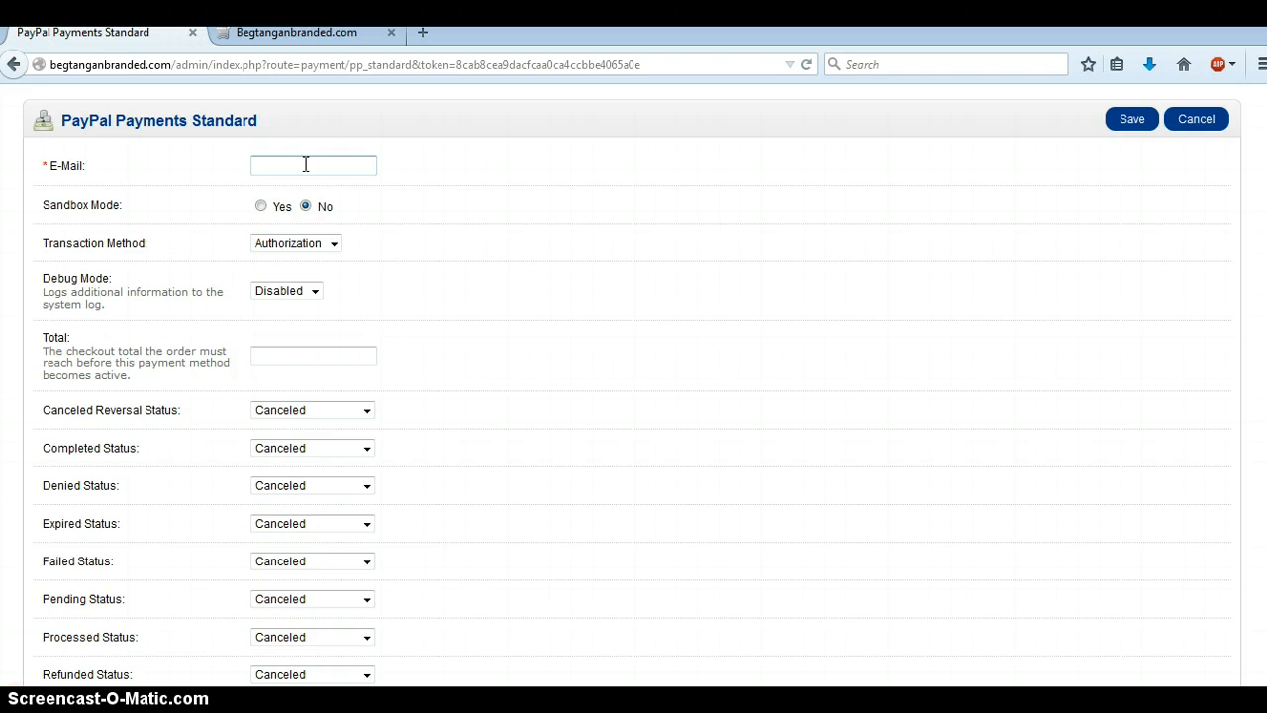
{"action": "left_click", "coordinate": [259, 208]}
{"action": "left_click", "coordinate": [334, 244]}
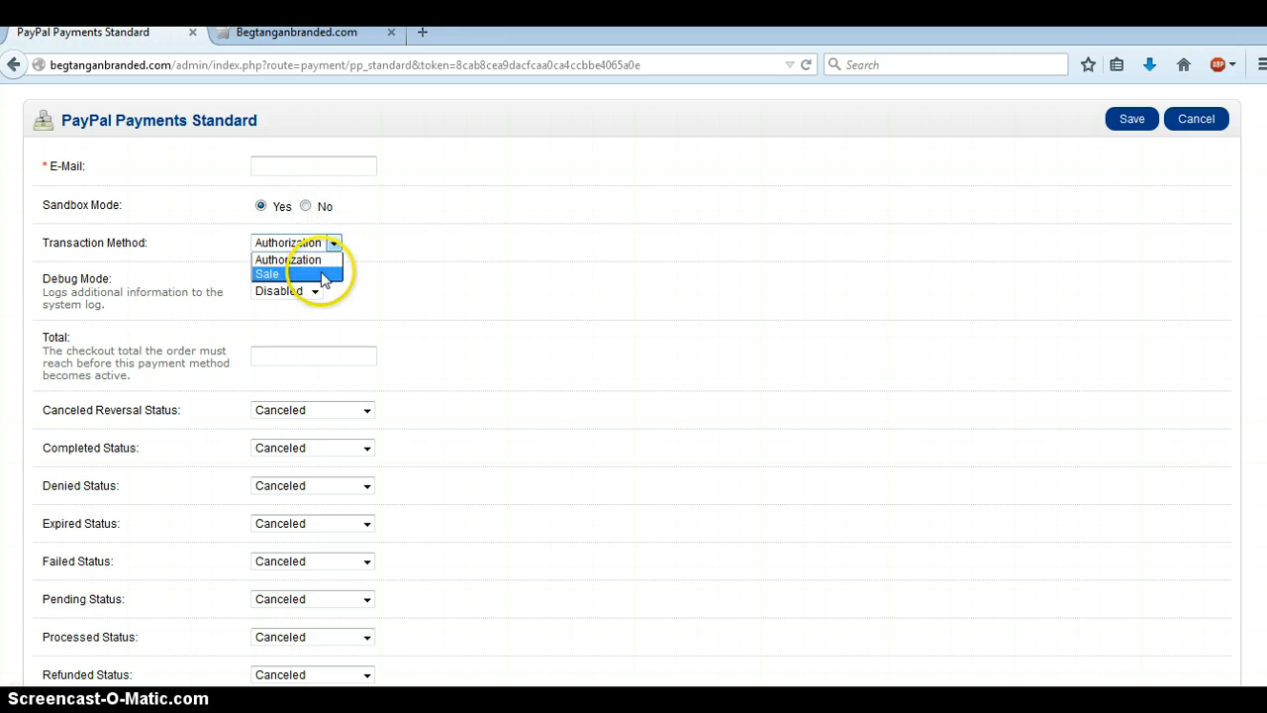
{"action": "left_click", "coordinate": [322, 275]}
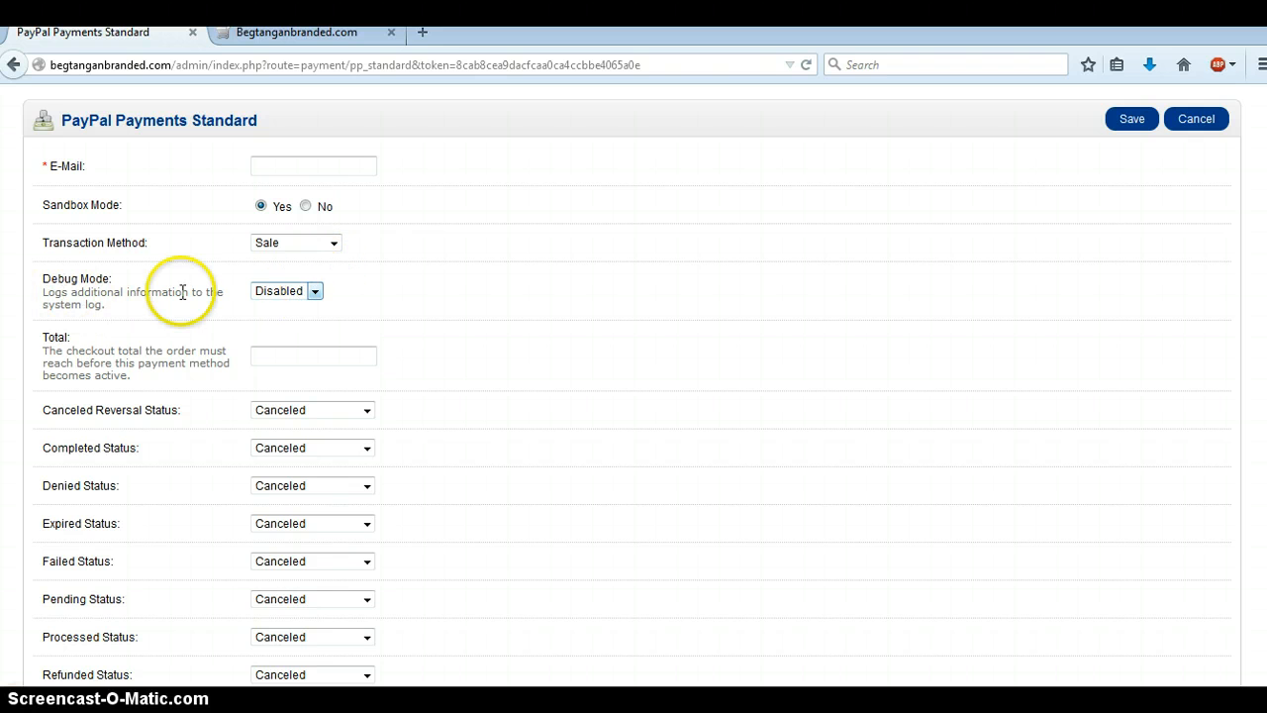
Set Debug Mode to Enabled and the minimum checkout Total to 100 for PayPal Payments Standard
{"action": "left_click", "coordinate": [311, 292]}
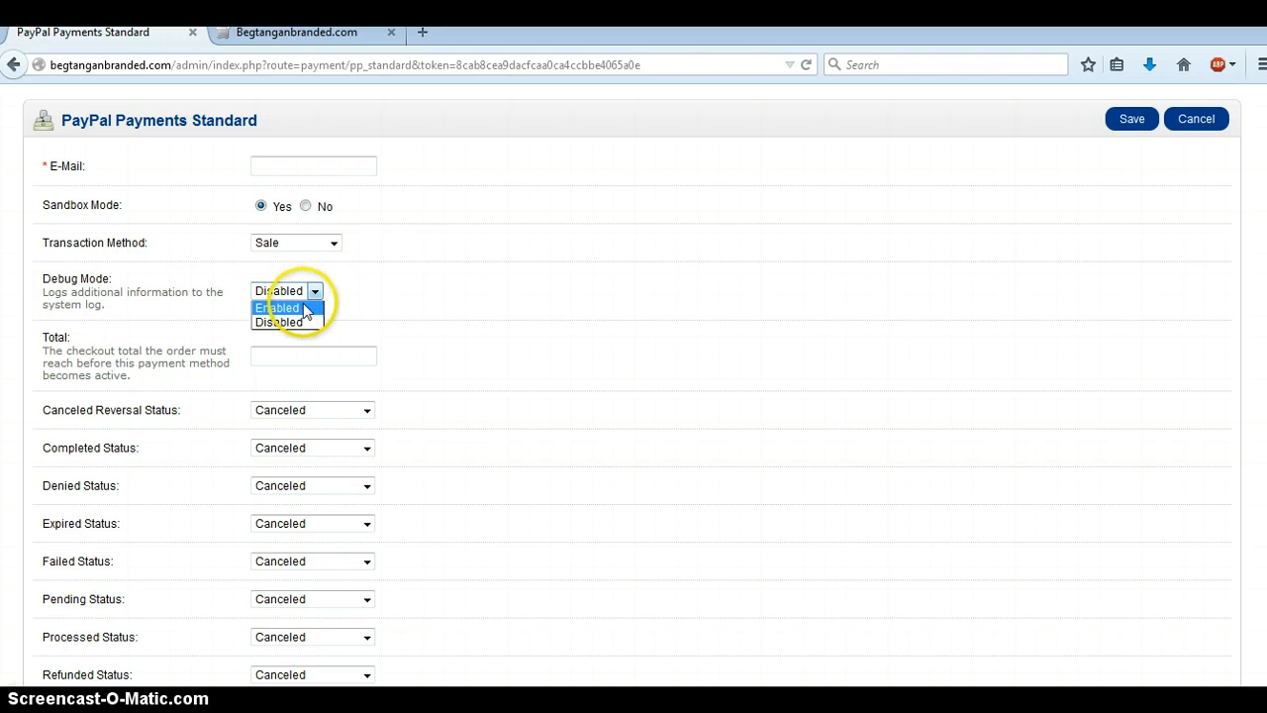
{"action": "left_click", "coordinate": [304, 309]}
{"action": "scroll", "coordinate": [517, 310], "scroll_direction": "down", "scroll_amount": 2}
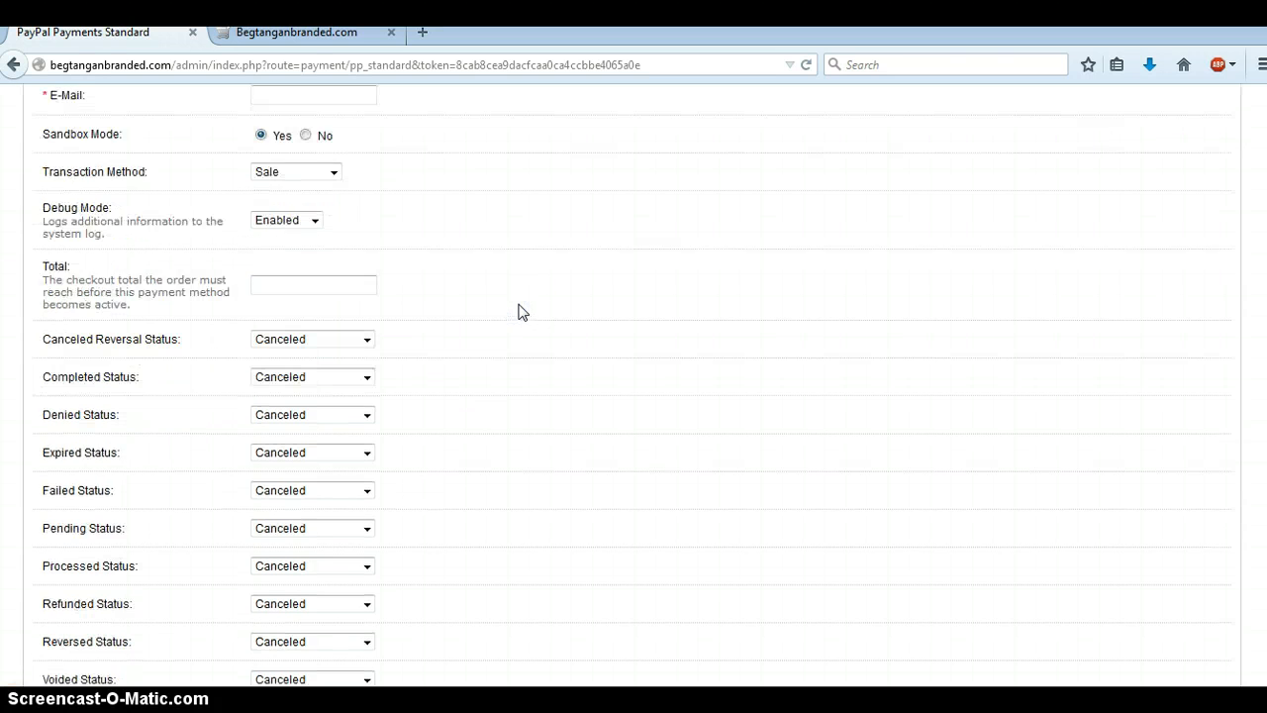
{"action": "left_click", "coordinate": [328, 255]}
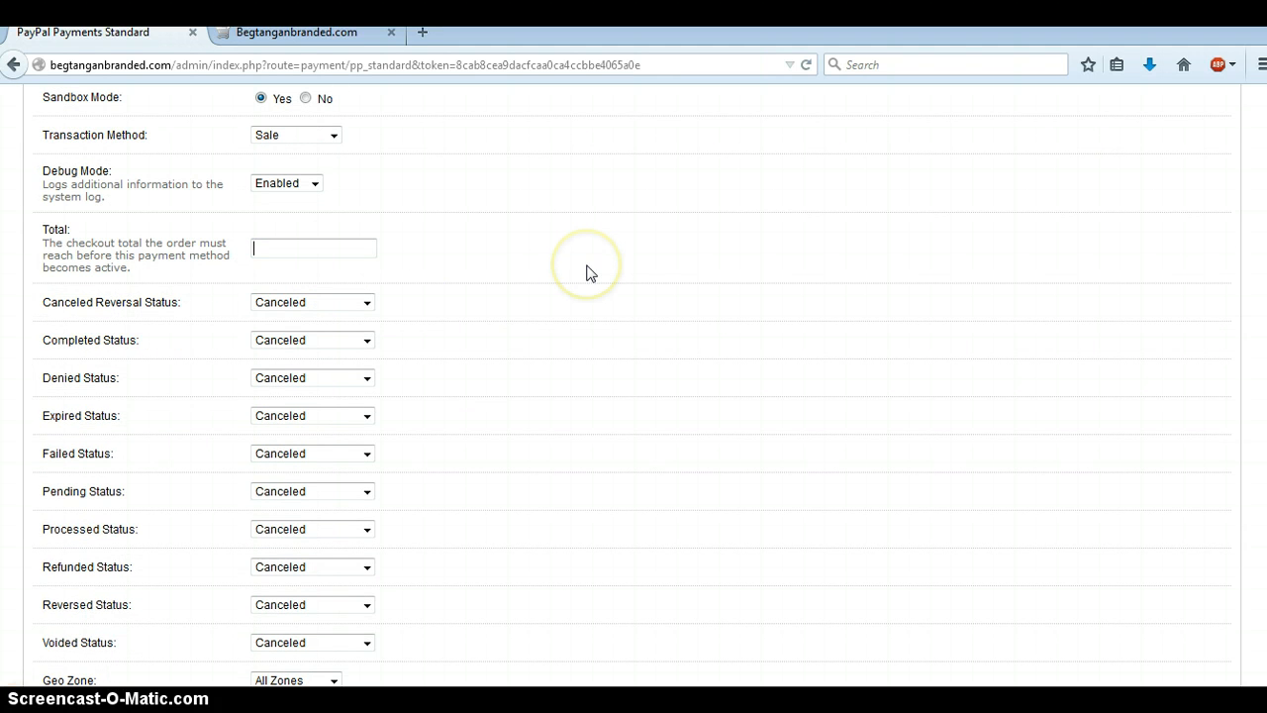
{"action": "type", "text": "0.1"}
{"action": "key", "text": "BackSpace"}
{"action": "key", "text": "BackSpace"}
{"action": "key", "text": "BackSpace"}
{"action": "type", "text": "100"}
{"action": "left_click", "coordinate": [595, 265]}
Keep the PayPal Payments Standard status set to Disabled and try to save its settings
{"action": "scroll", "coordinate": [594, 258], "scroll_direction": "down", "scroll_amount": 5}
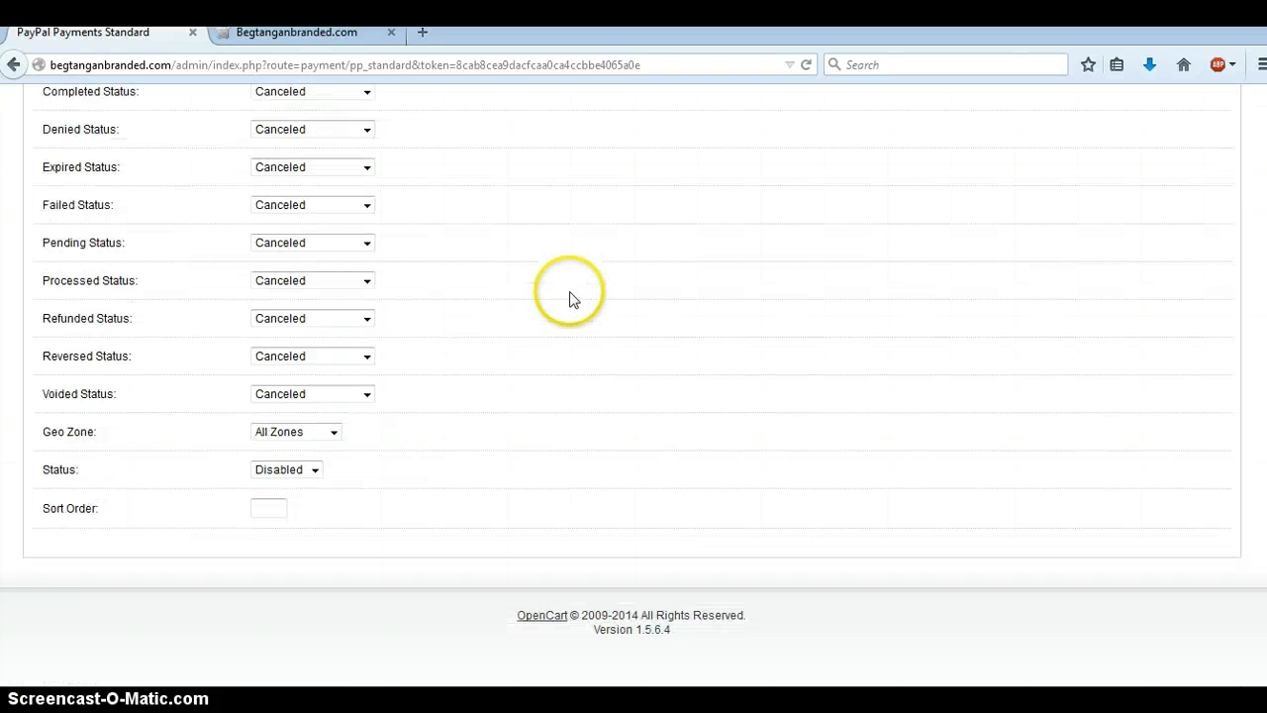
{"action": "scroll", "coordinate": [148, 306], "scroll_direction": "up", "scroll_amount": 4}
{"action": "scroll", "coordinate": [127, 288], "scroll_direction": "down", "scroll_amount": 4}
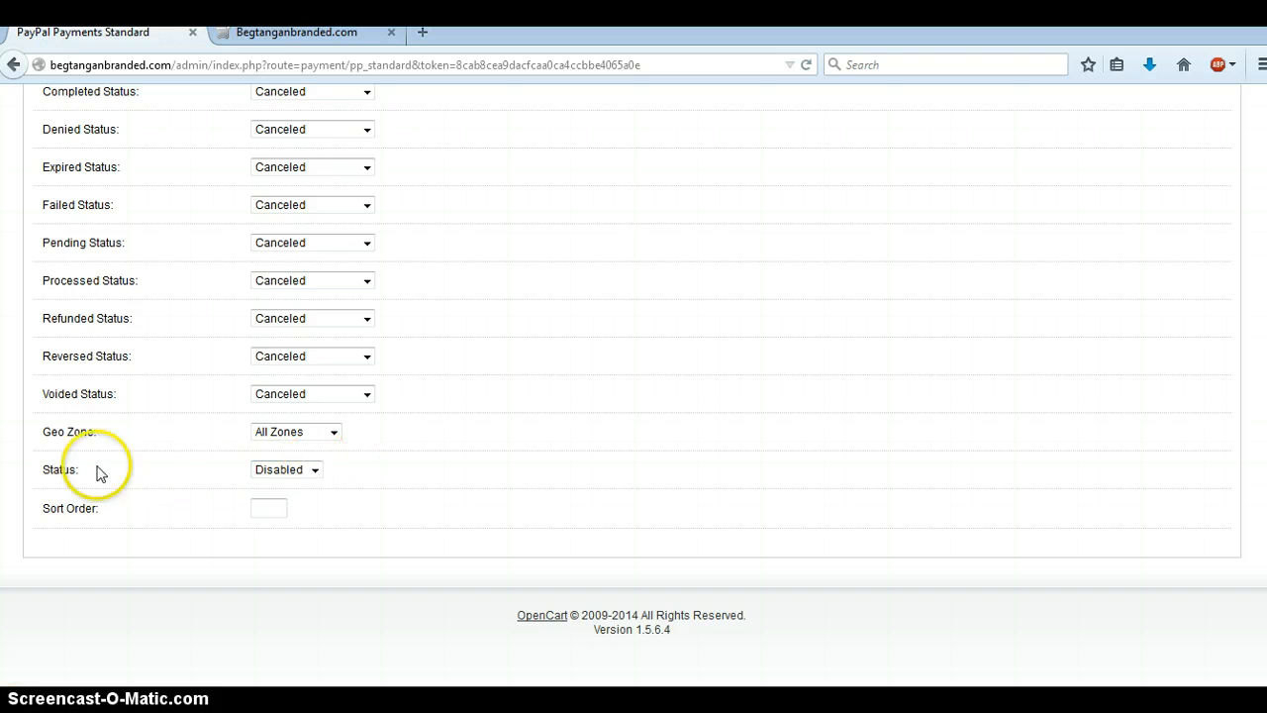
{"action": "left_click", "coordinate": [283, 475]}
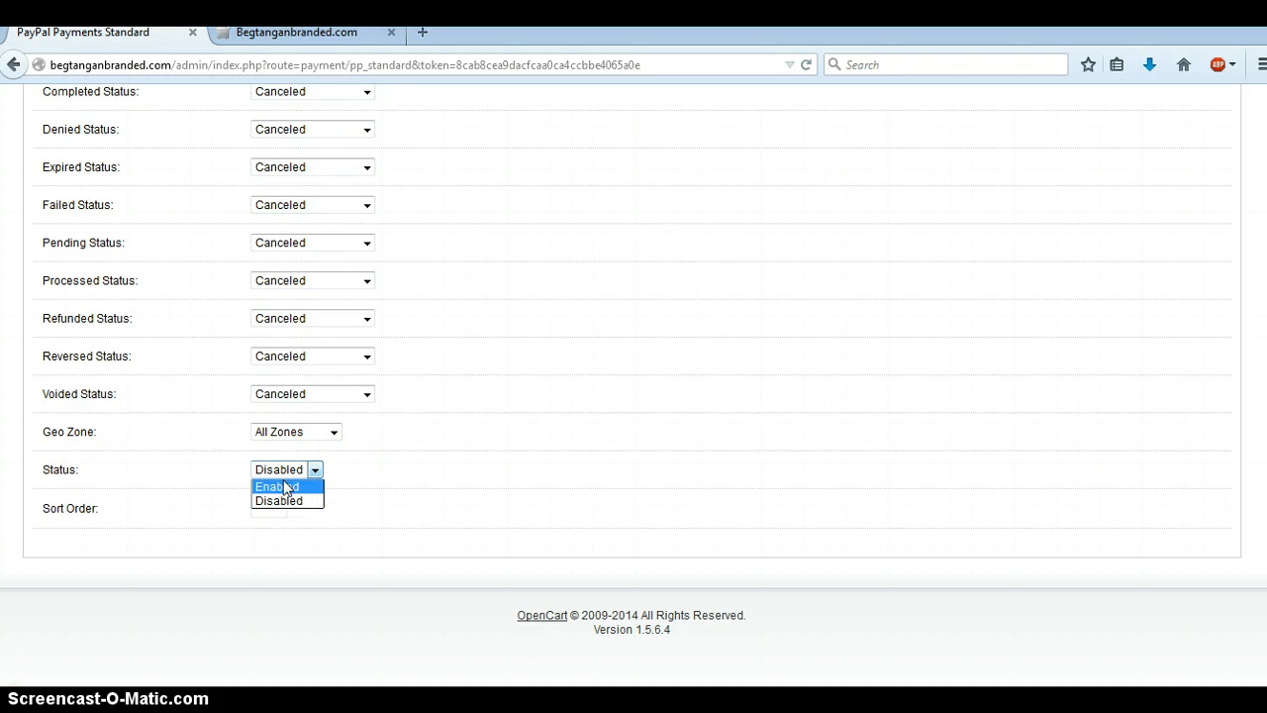
{"action": "left_click", "coordinate": [291, 500]}
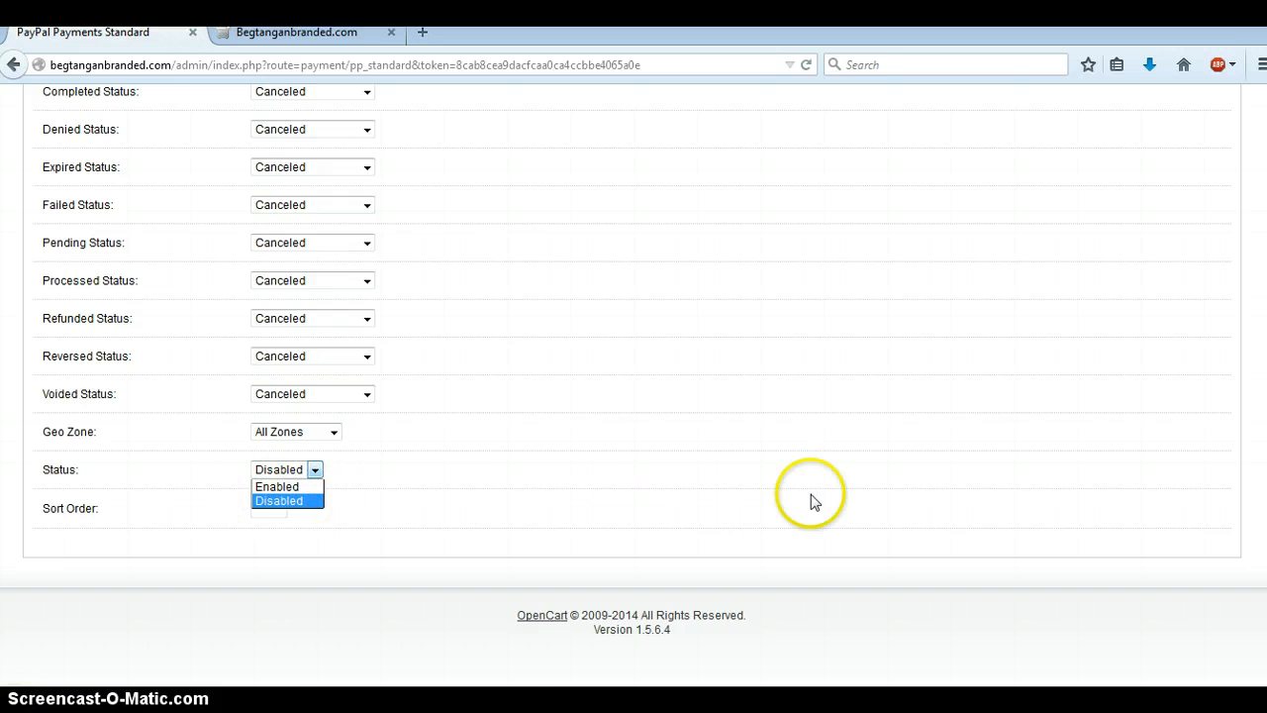
{"action": "scroll", "coordinate": [973, 438], "scroll_direction": "up", "scroll_amount": 1}
{"action": "scroll", "coordinate": [973, 439], "scroll_direction": "up", "scroll_amount": 8}
{"action": "left_click", "coordinate": [1132, 226]}
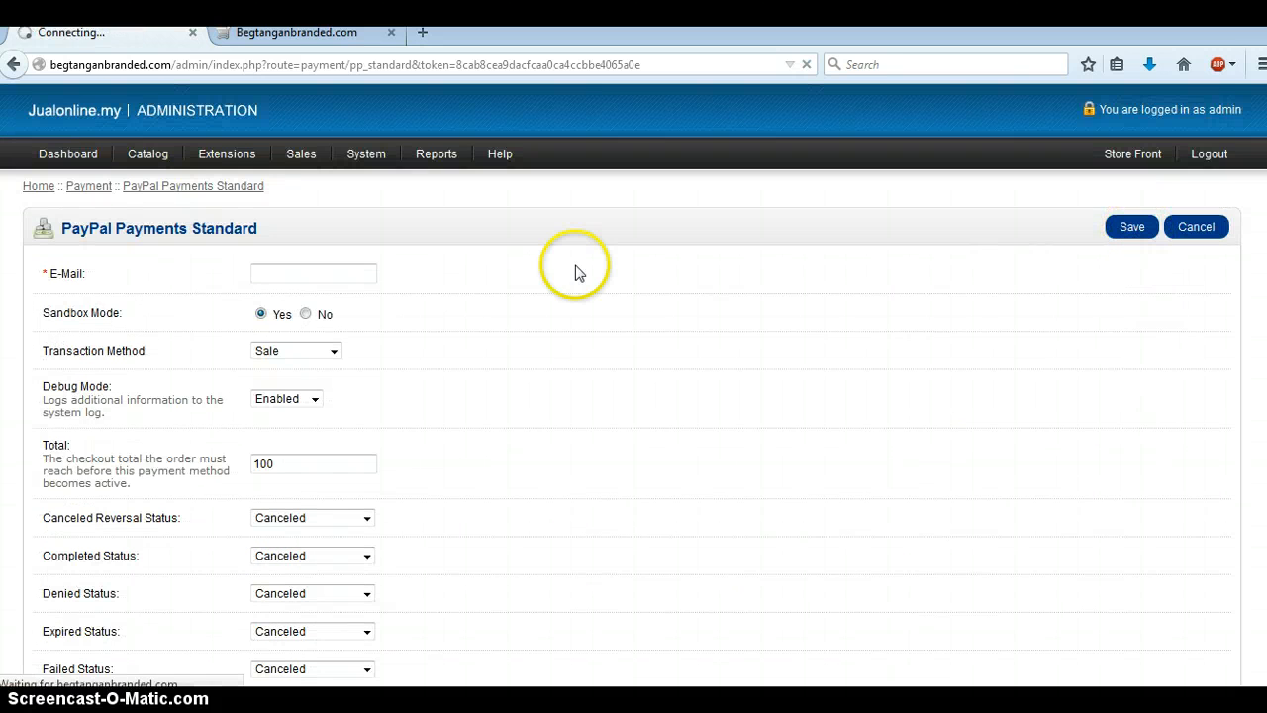
Cancel editing PayPal Payments Standard and review the statuses in the payment methods list
{"action": "left_click", "coordinate": [1197, 234]}
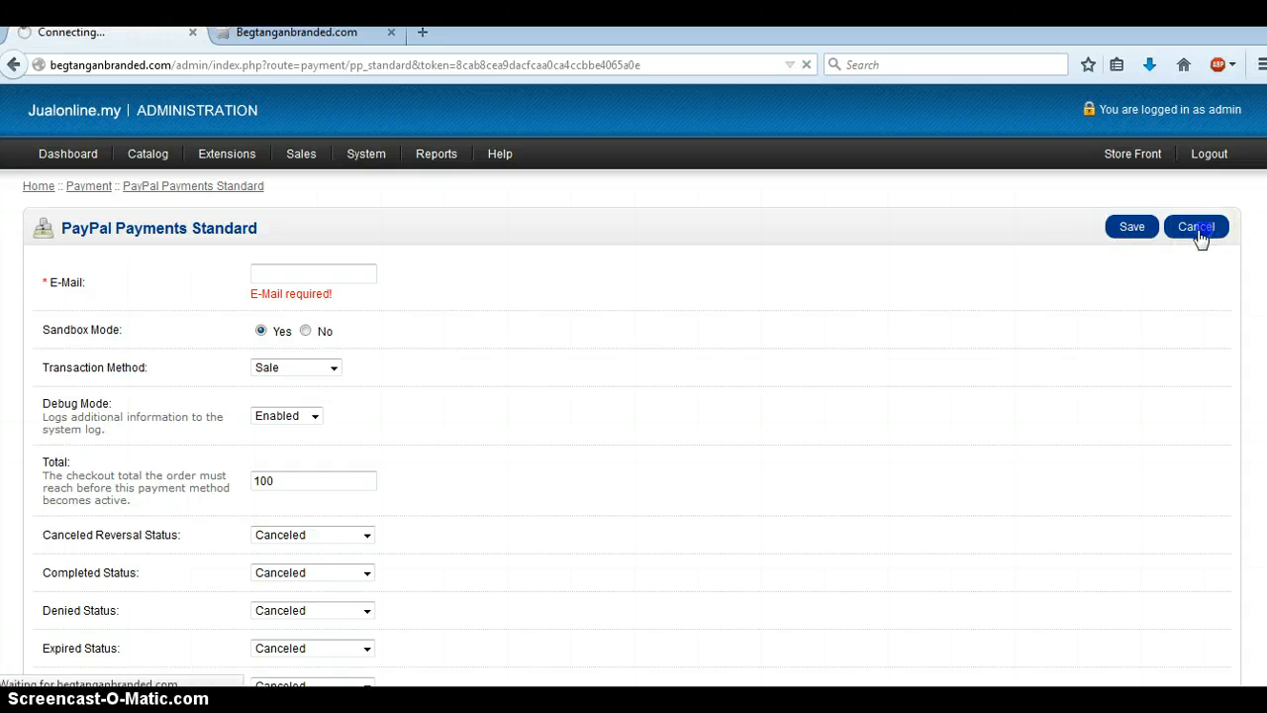
{"action": "scroll", "coordinate": [738, 297], "scroll_direction": "down", "scroll_amount": 4}
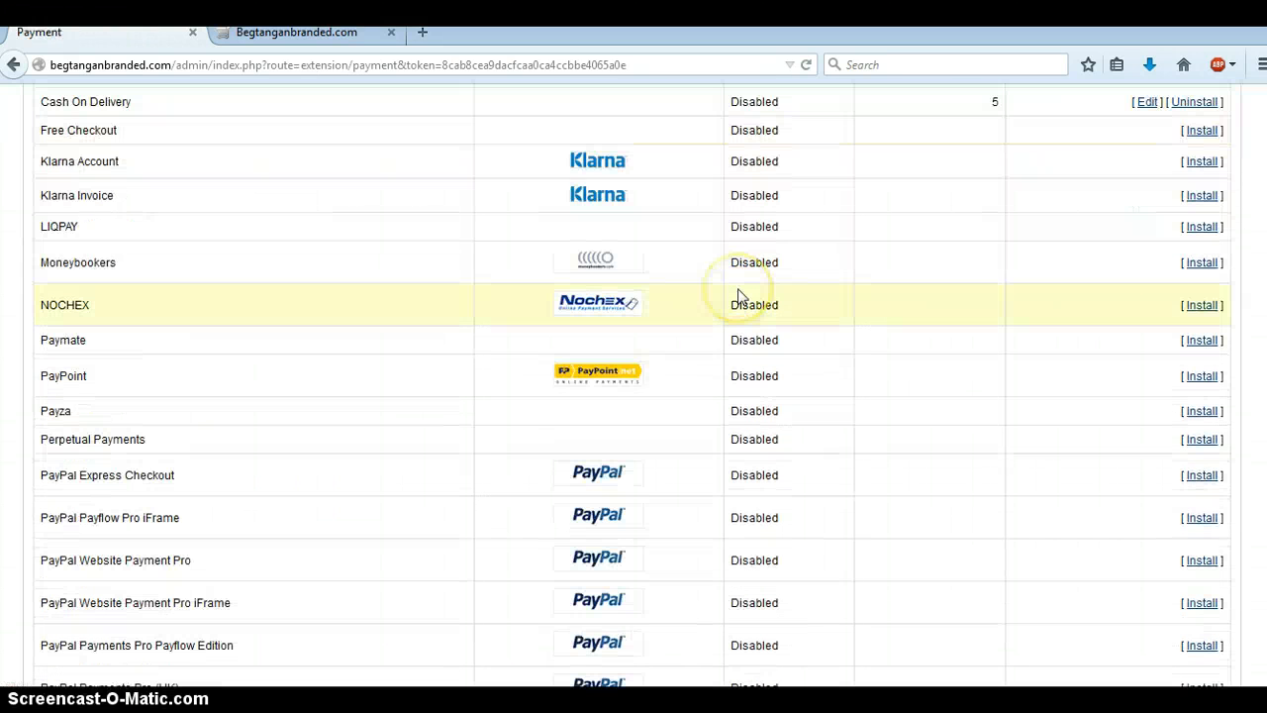
{"action": "scroll", "coordinate": [737, 297], "scroll_direction": "down", "scroll_amount": 5}
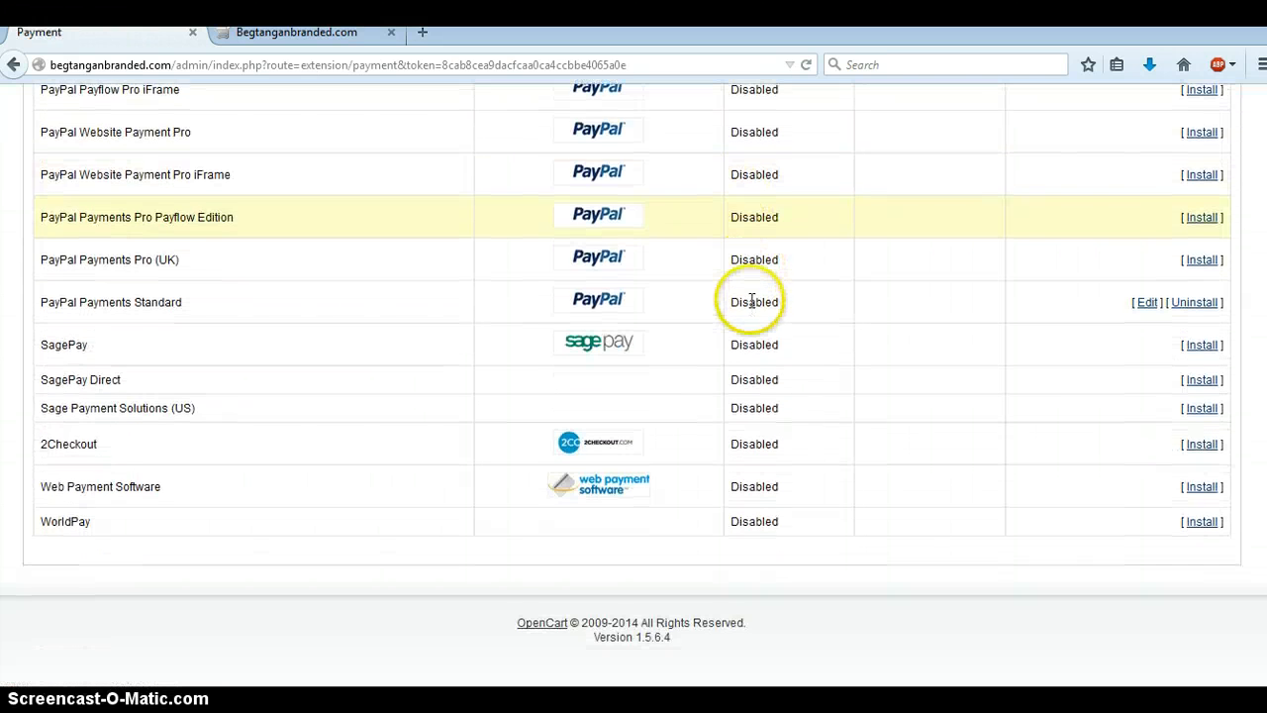
{"action": "scroll", "coordinate": [784, 310], "scroll_direction": "up", "scroll_amount": 9}
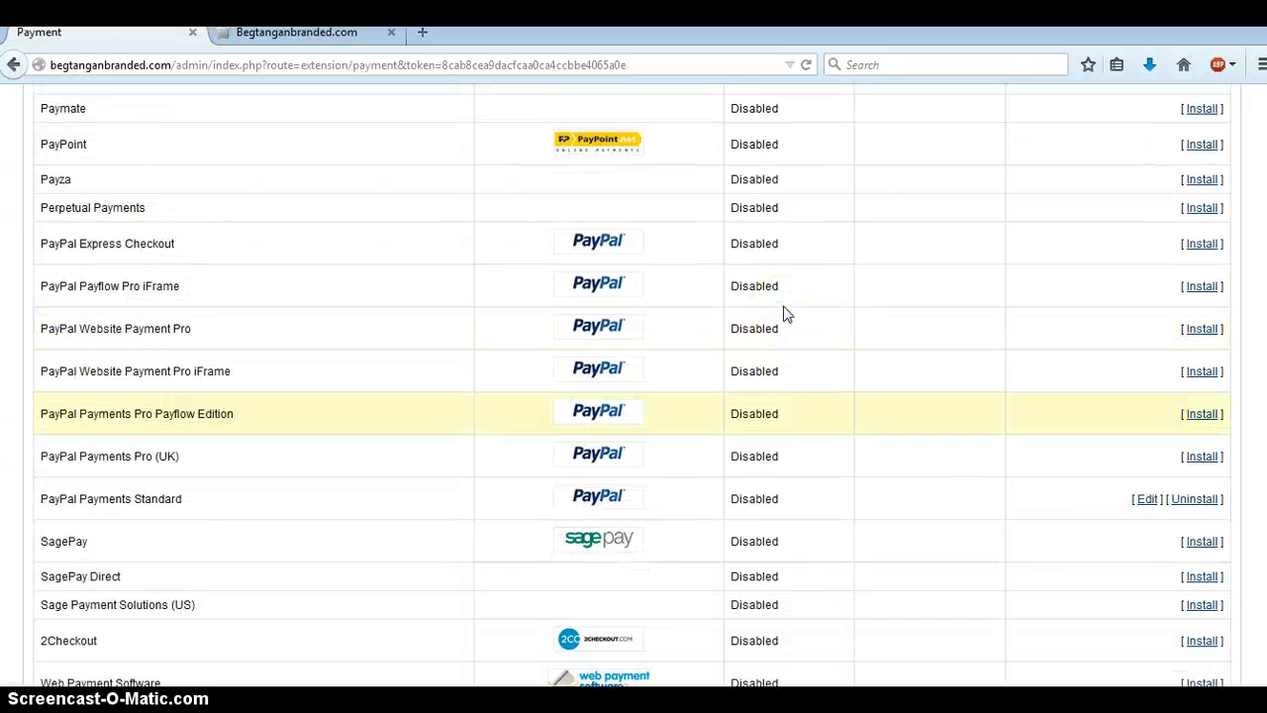
{"action": "scroll", "coordinate": [784, 315], "scroll_direction": "up", "scroll_amount": 2}
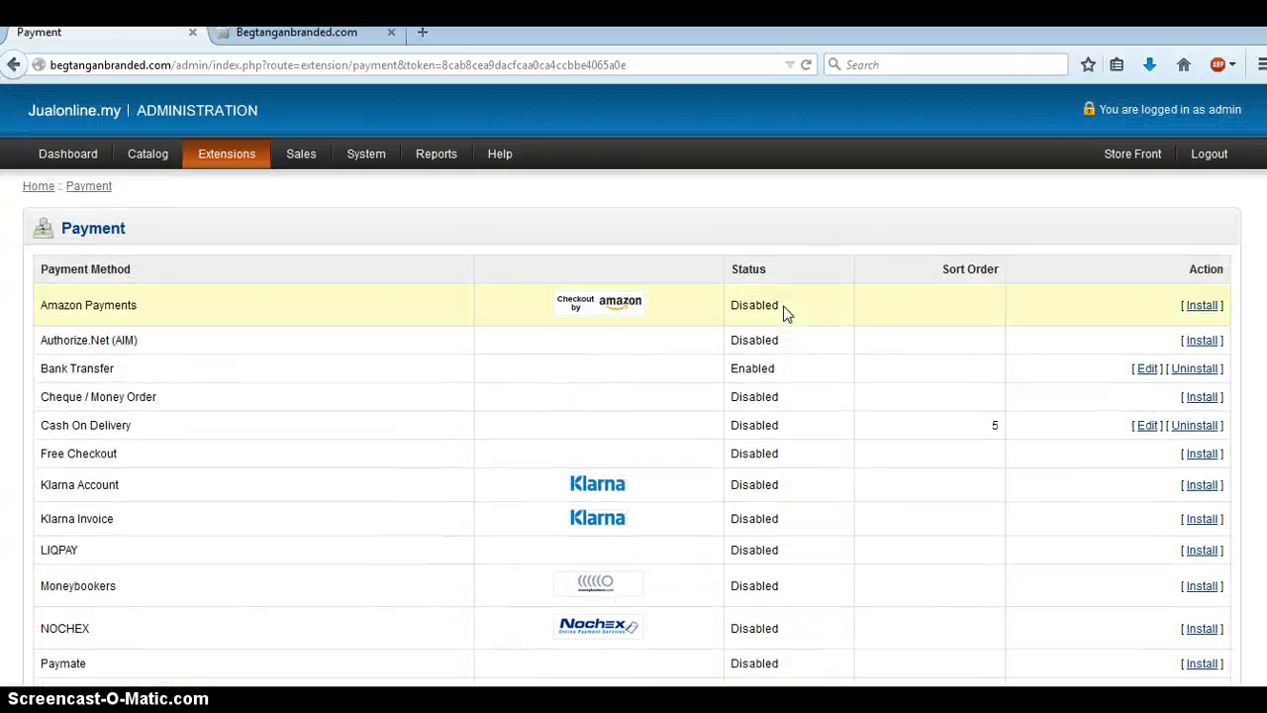